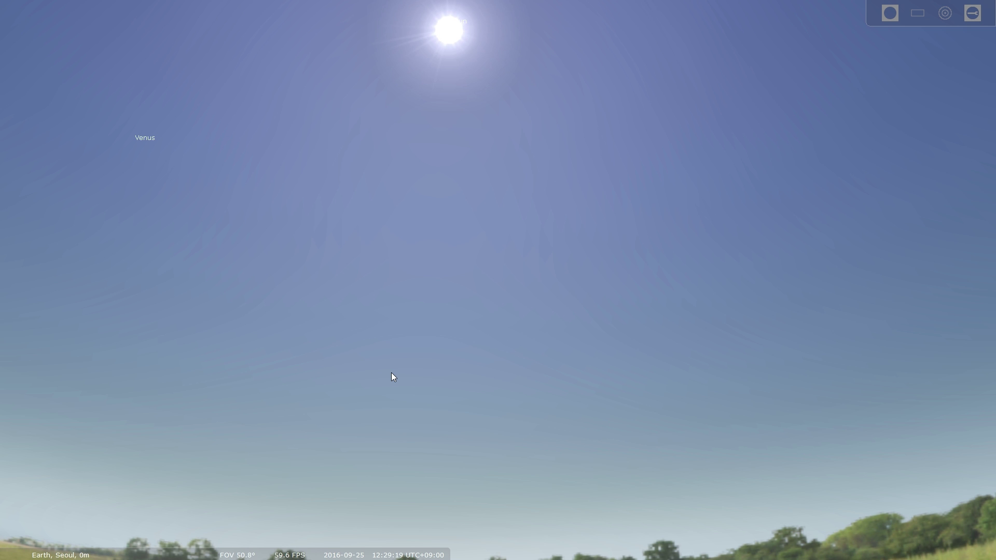
Tilt Seoul's midday sky upward so the Sun and Venus sit above the treeline.
left_click_drag(391, 372, 525, 421)
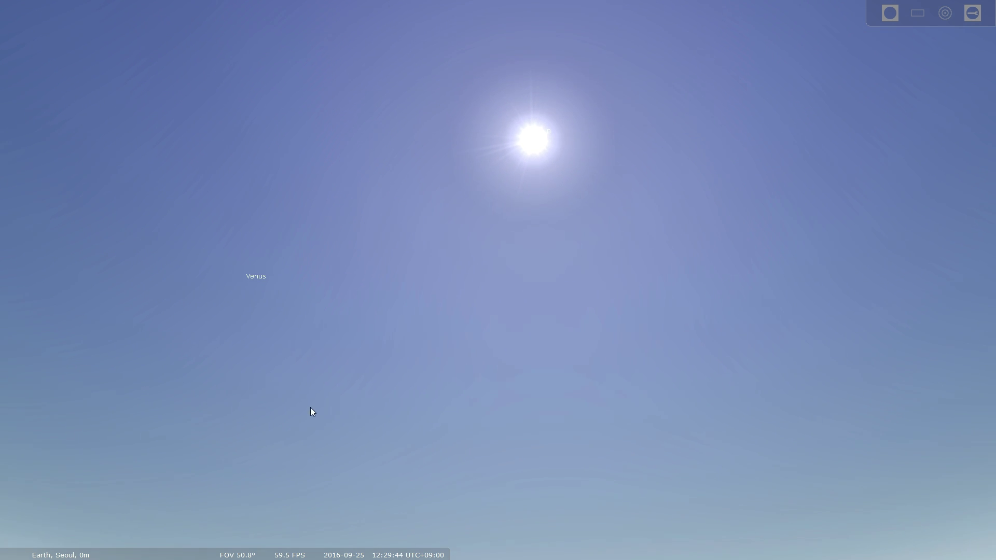
Fast-forward time from midday to about 20:56, then return to normal rate.
mouse_move(149, 551)
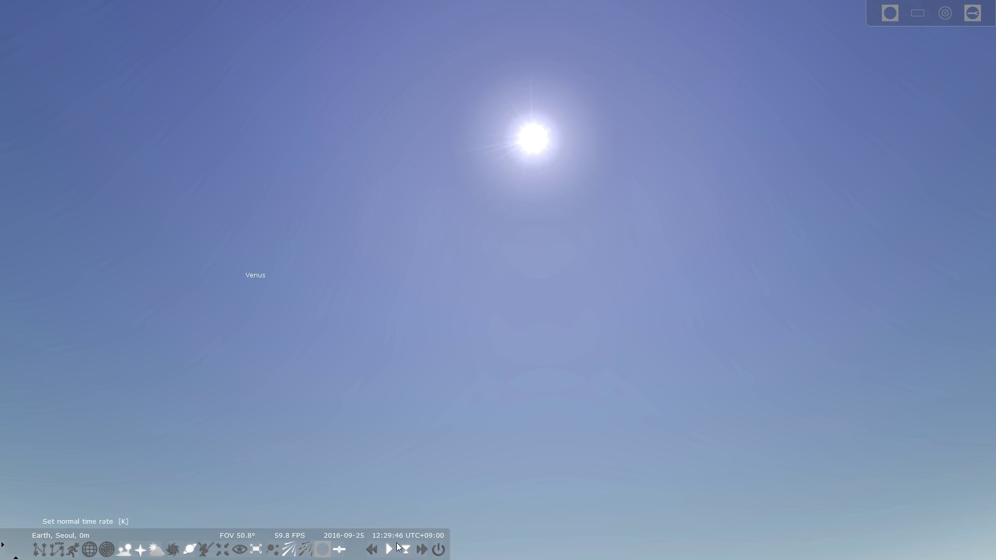
left_click(422, 549)
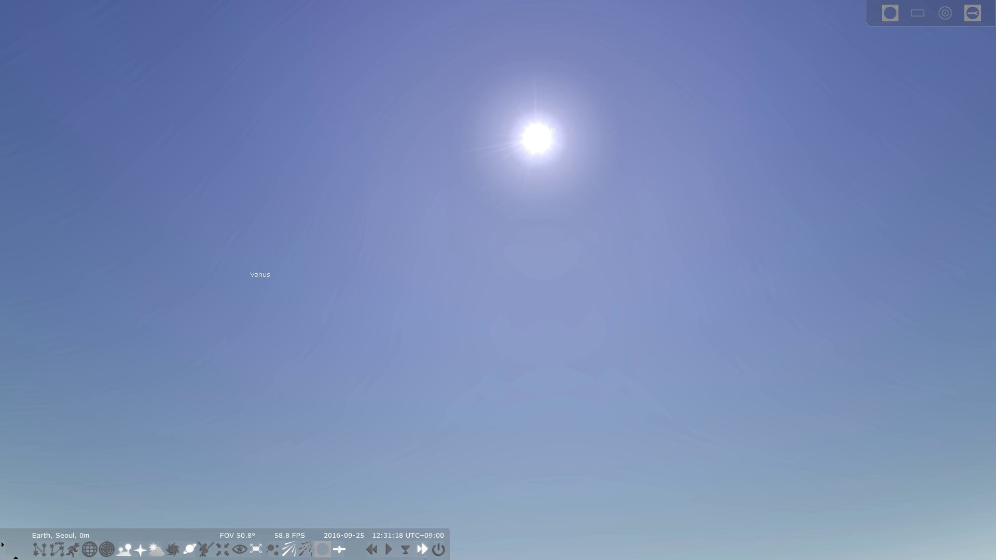
left_click(413, 550)
left_click(413, 550)
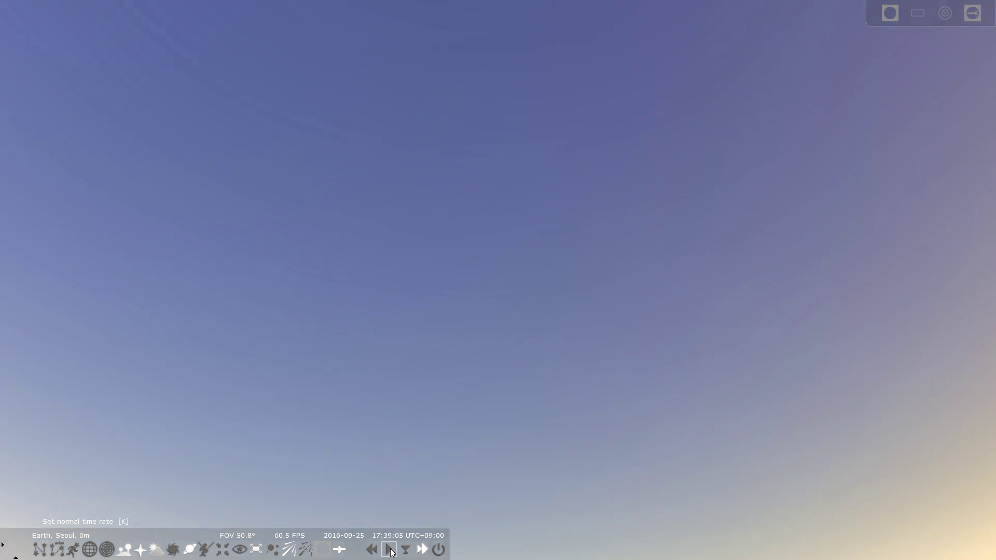
left_click(390, 549)
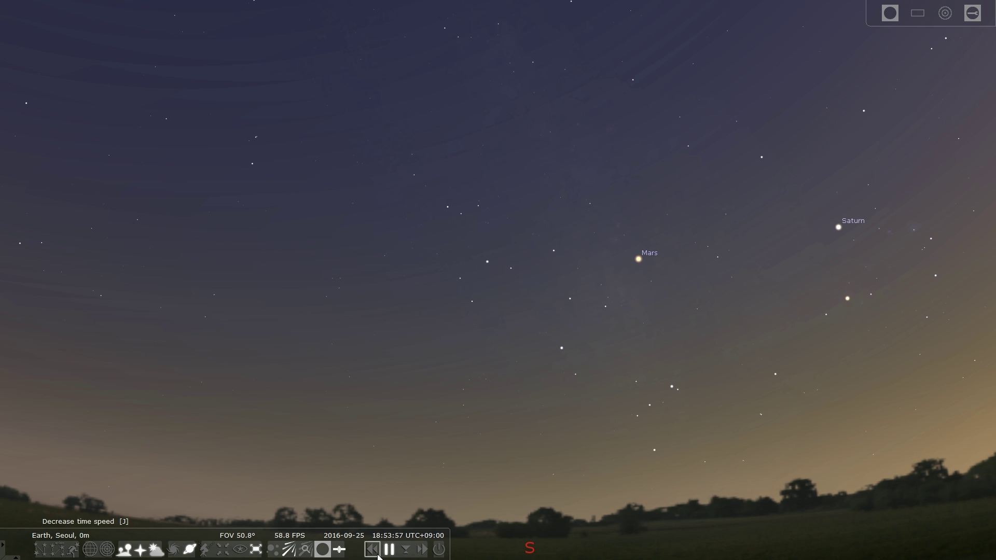
left_click(379, 550)
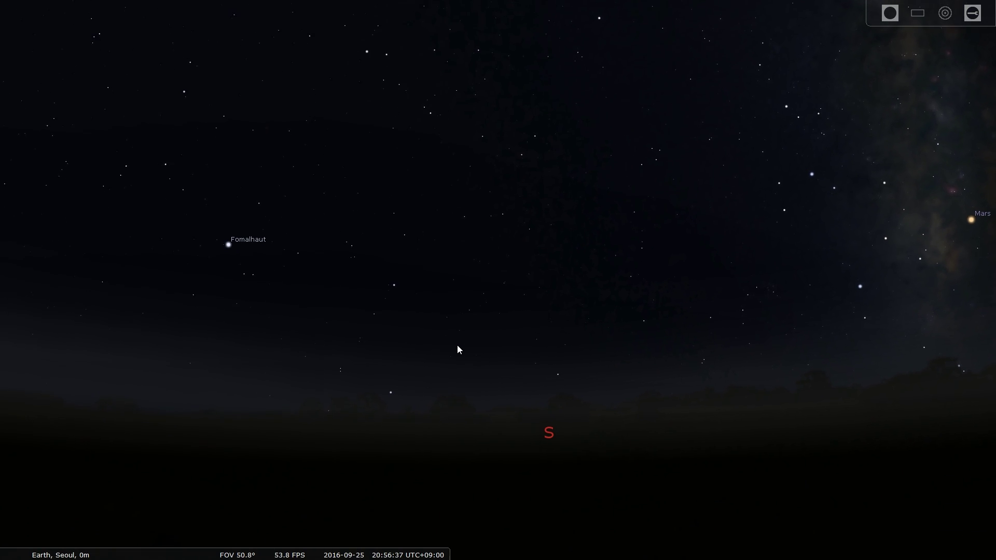
Turn off the atmosphere and ground to reveal Mars, Fomalhaut and stars below the horizon.
left_click_drag(456, 345, 457, 326)
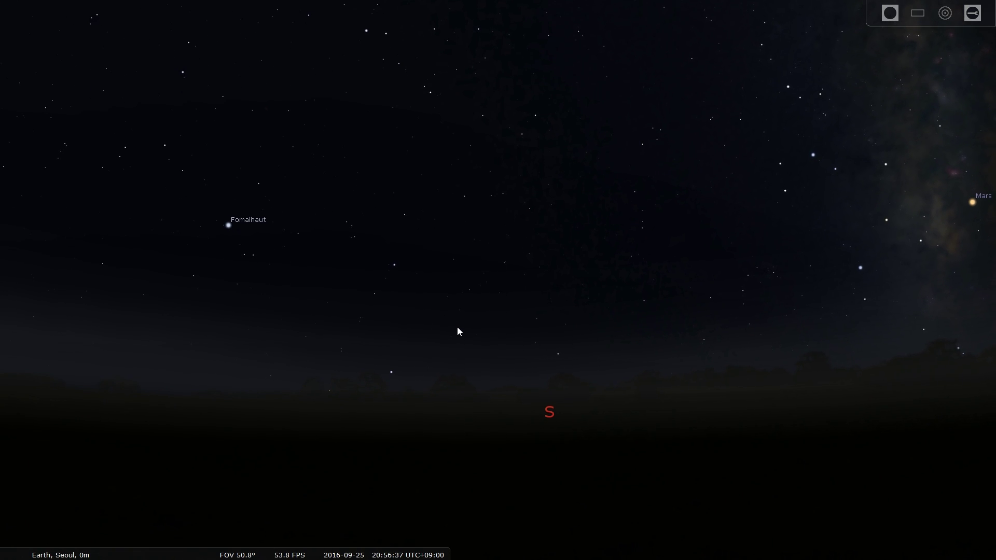
left_click(156, 549)
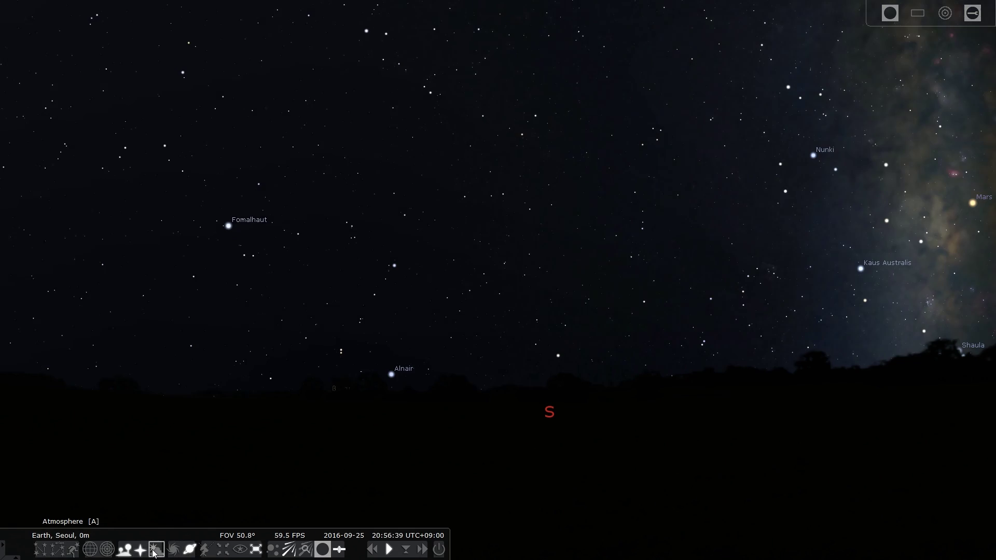
left_click(124, 549)
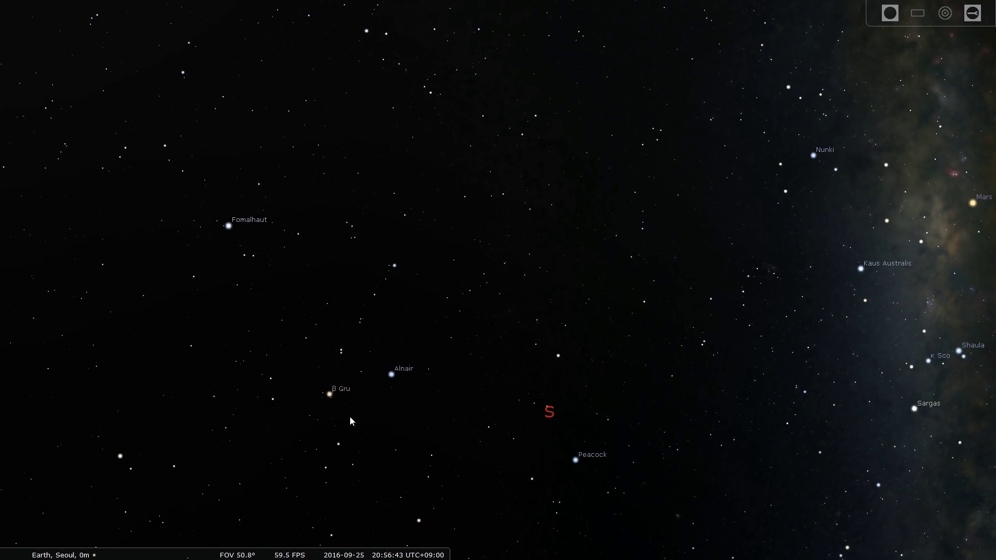
Zoom in below 1° on the star field near Peacock.
left_click_drag(350, 415, 367, 347)
scroll(384, 342, "up", 10)
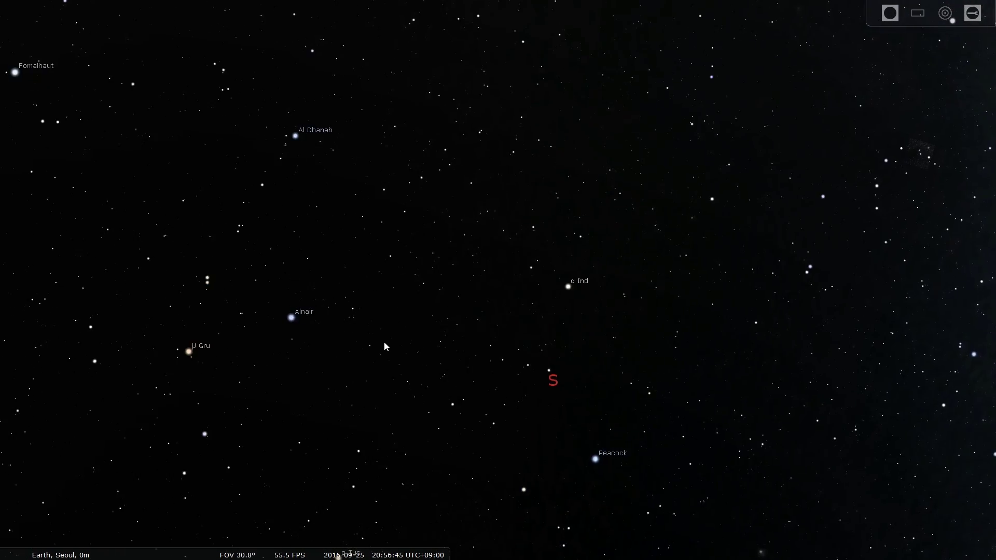
scroll(385, 344, "up", 6)
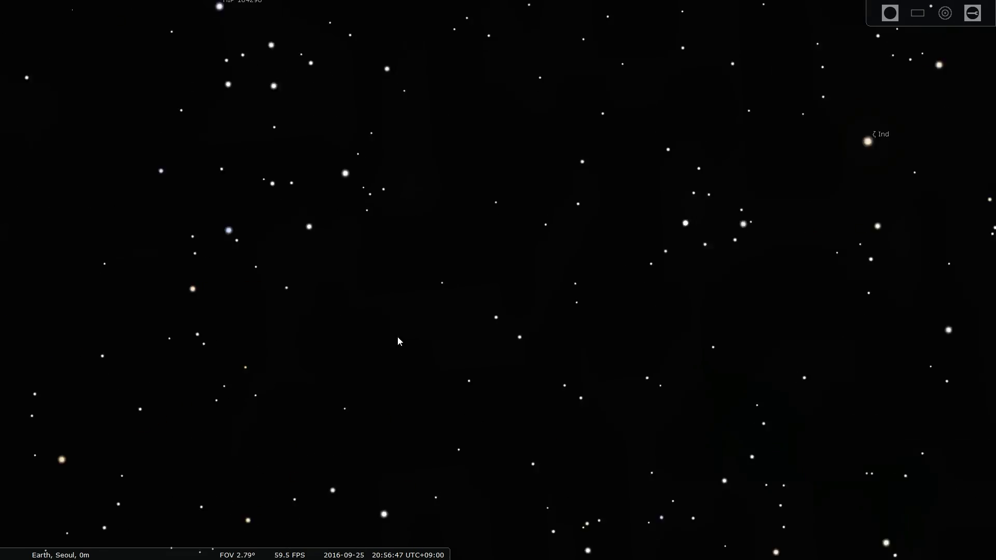
Zoom back out to a 50.8° field and pan toward Achernar and Atria.
scroll(509, 349, "down", 10)
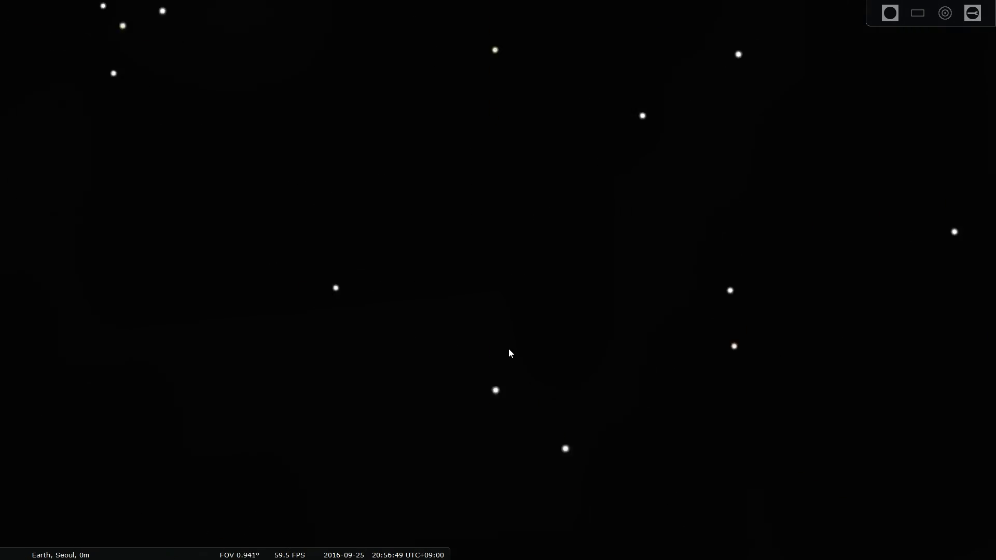
scroll(508, 349, "down", 5)
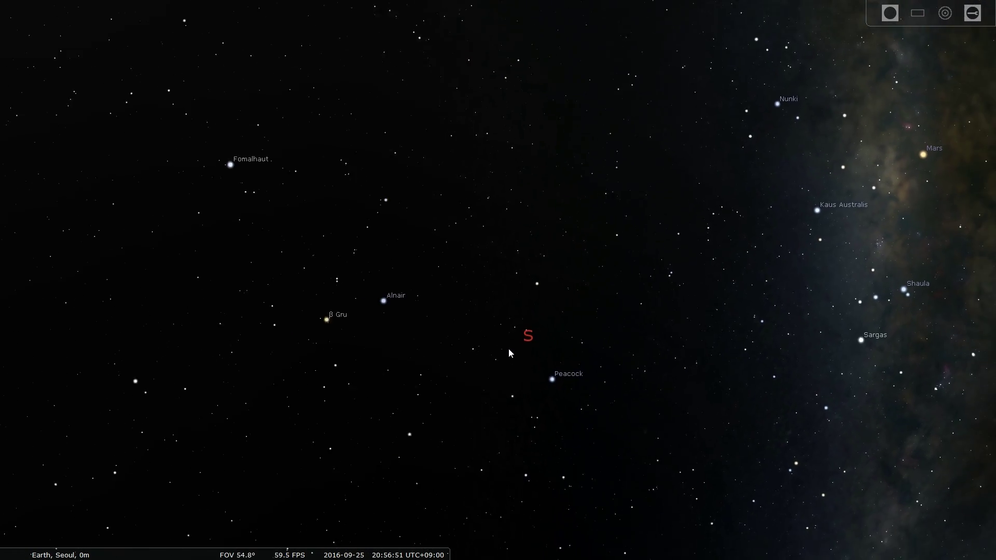
scroll(509, 345, "up", 2)
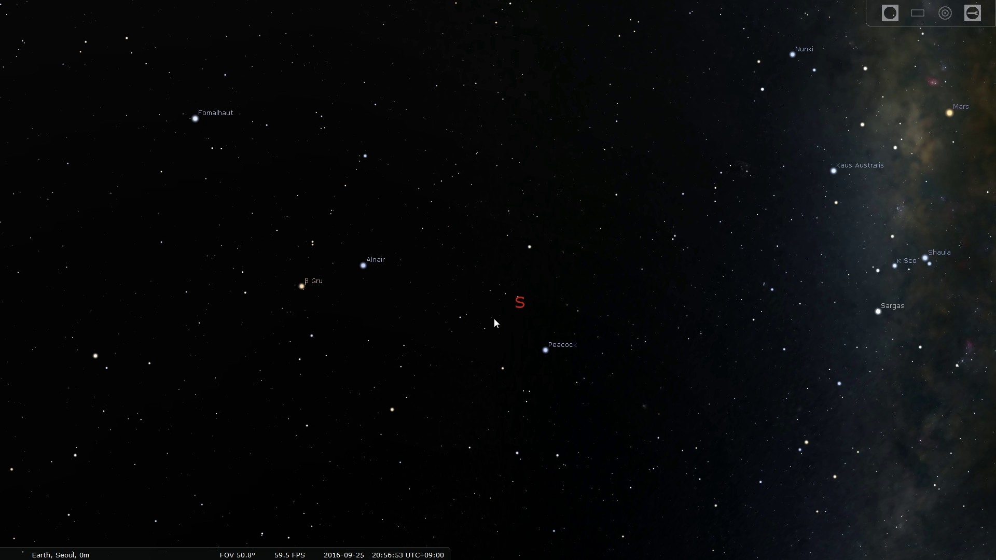
left_click_drag(483, 330, 434, 319)
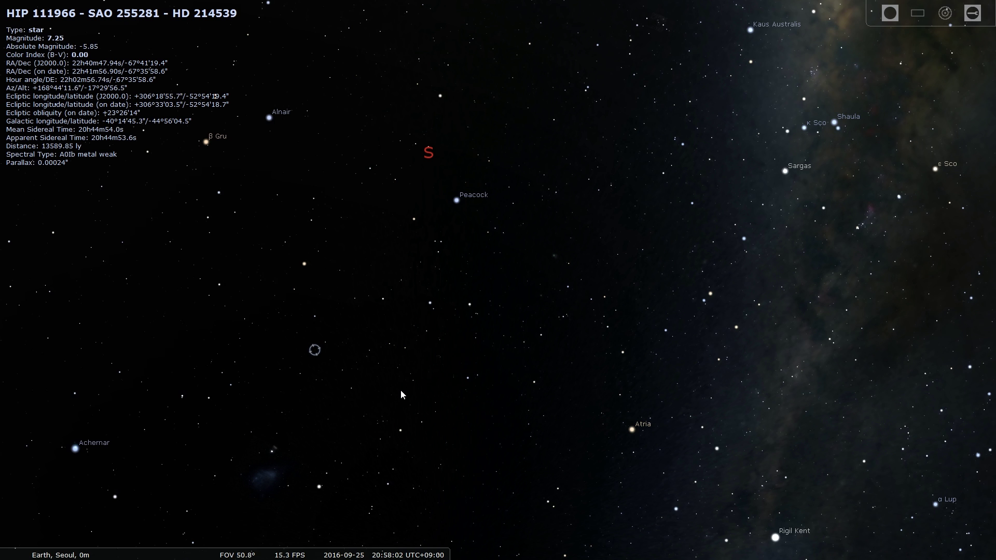
left_click_drag(401, 391, 435, 352)
Select a couple of stars, return toward Alnair, and switch on constellation artwork.
left_click(425, 349)
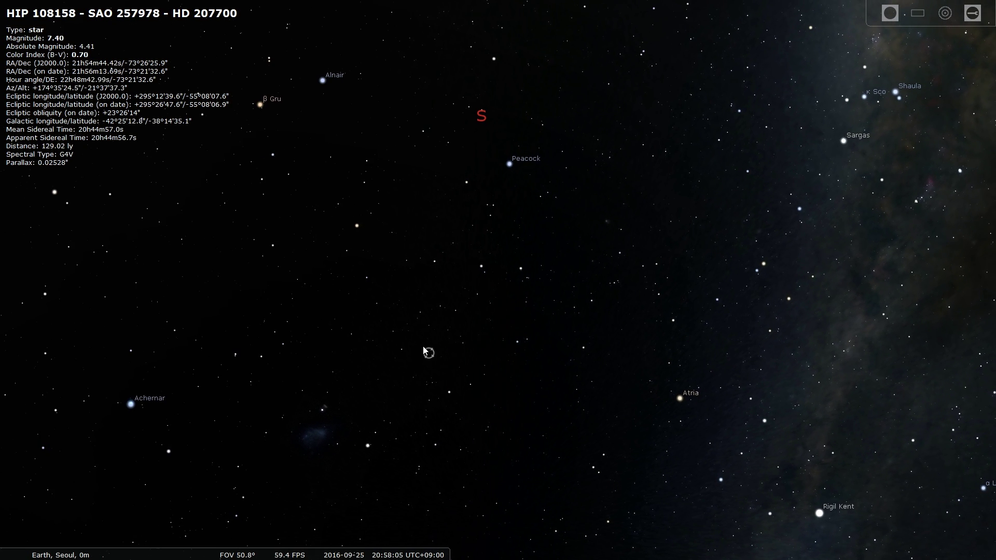
left_click(412, 335)
mouse_move(435, 295)
left_mouse_down()
mouse_move(484, 313)
mouse_move(496, 353)
mouse_move(535, 335)
left_mouse_up()
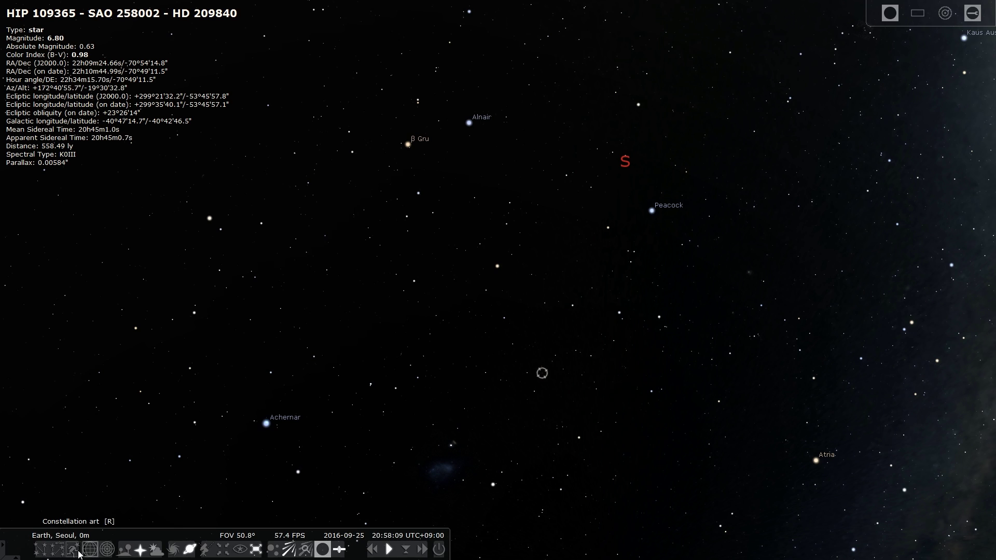
left_click(73, 548)
Pan across the crane, whale, ram and fishes figures toward the northern sky.
left_click_drag(404, 337, 443, 365)
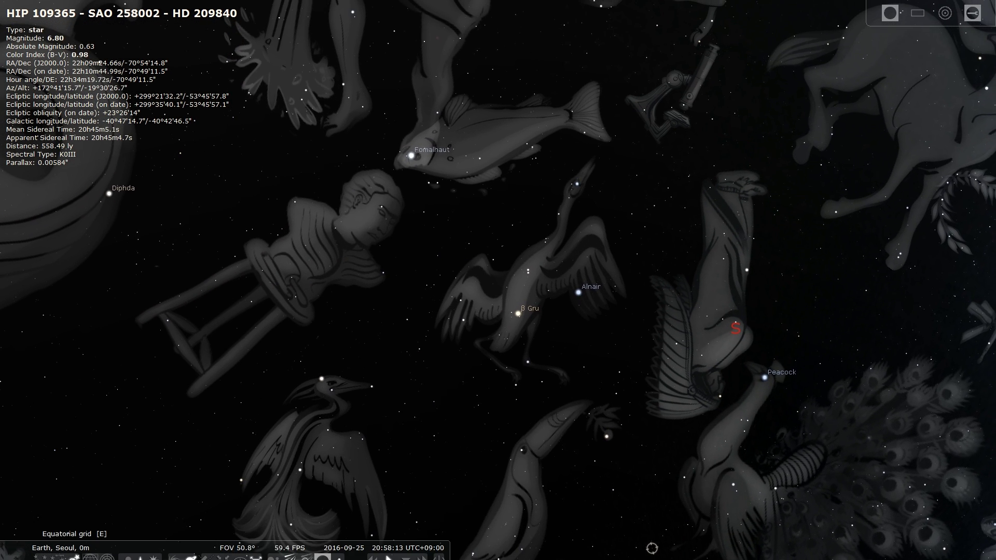
left_click_drag(438, 279, 577, 229)
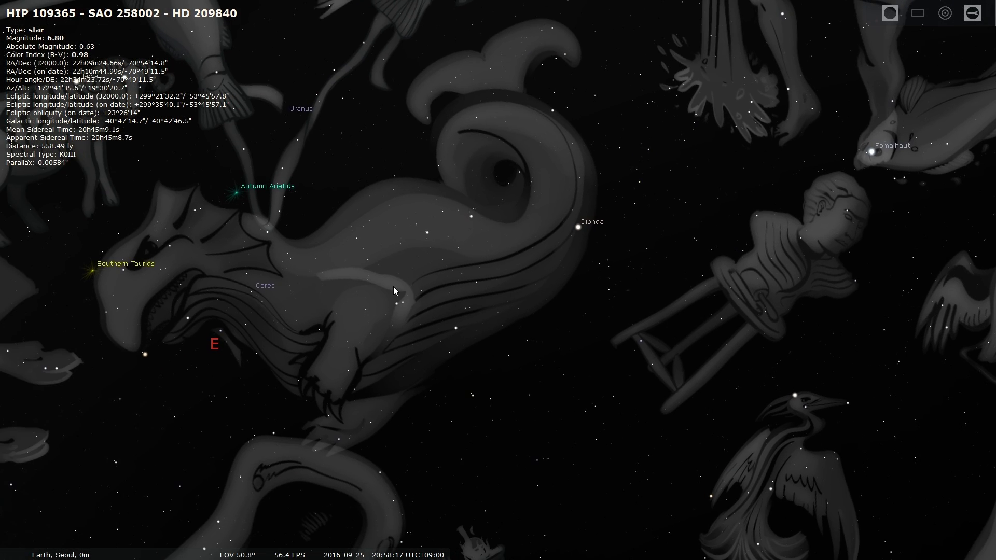
left_click_drag(393, 286, 456, 335)
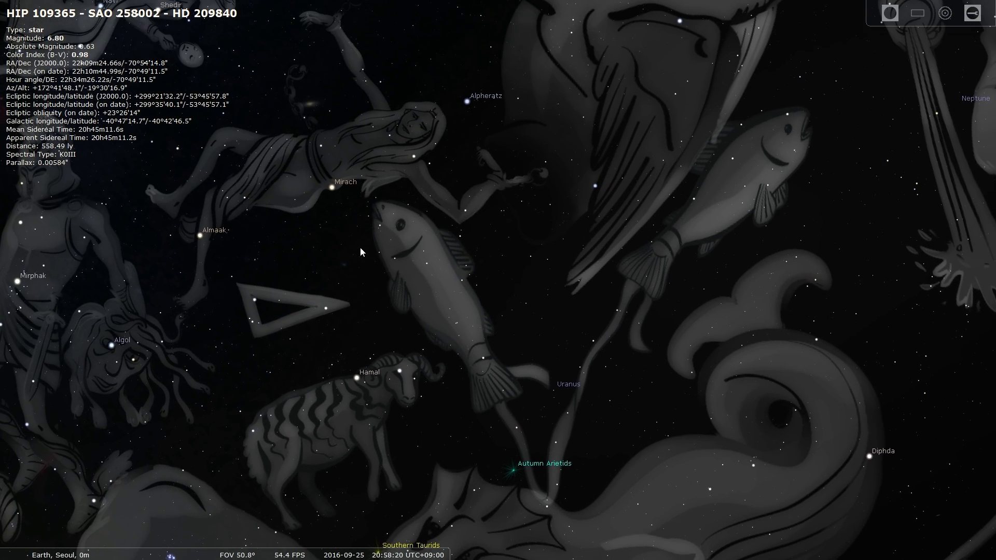
left_click_drag(359, 247, 374, 347)
key("space")
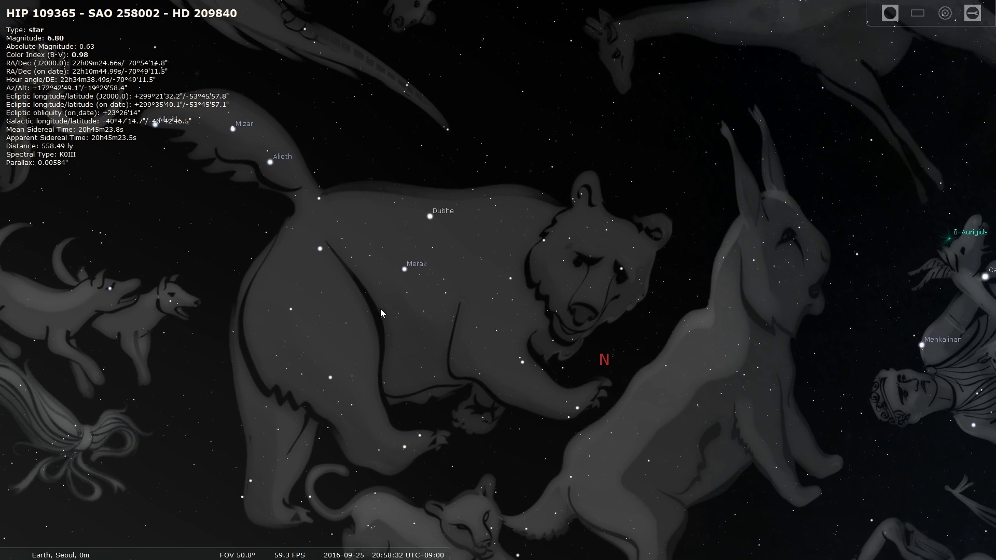
Pan from the great bear past Arcturus down to the Sun beside Jupiter.
left_click_drag(381, 310, 475, 277)
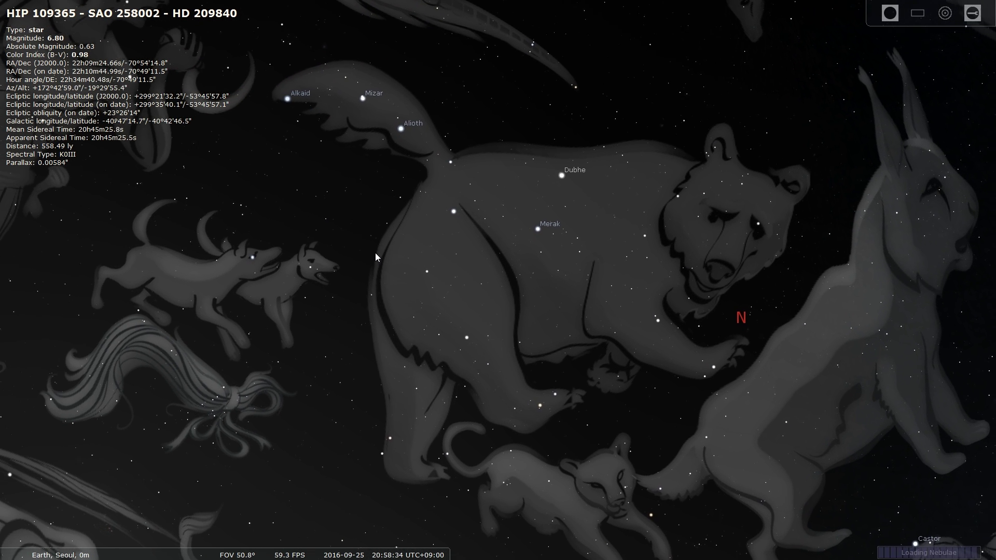
left_click_drag(375, 253, 432, 231)
left_click_drag(406, 280, 500, 207)
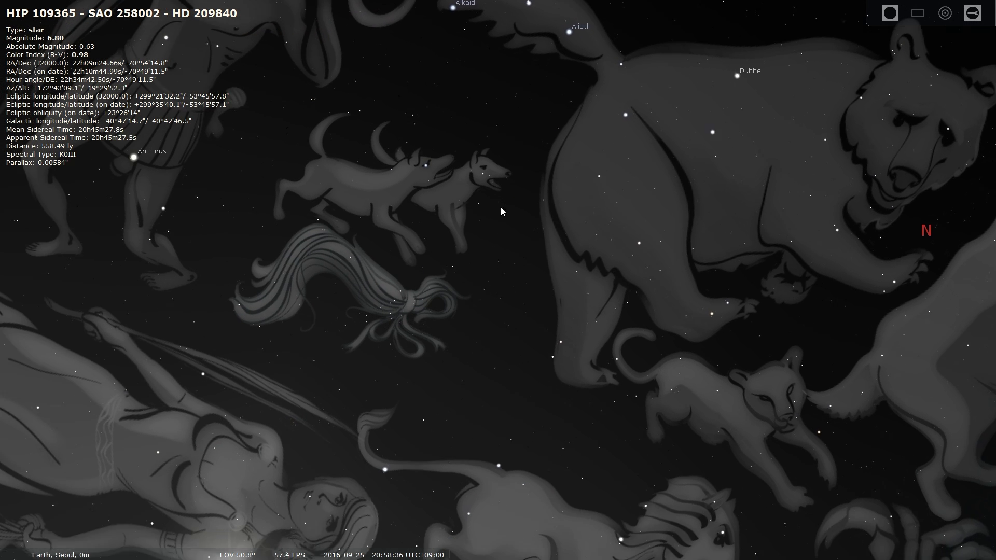
left_click_drag(447, 287, 489, 207)
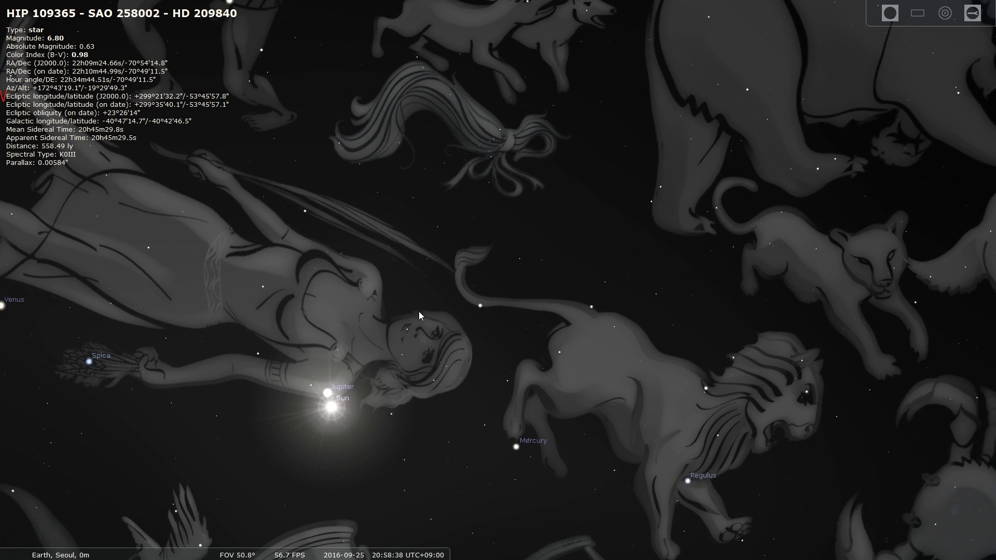
Centre the Sun, then shift it up-right to reveal the Crater and Corvus figures.
left_click_drag(328, 316, 344, 268)
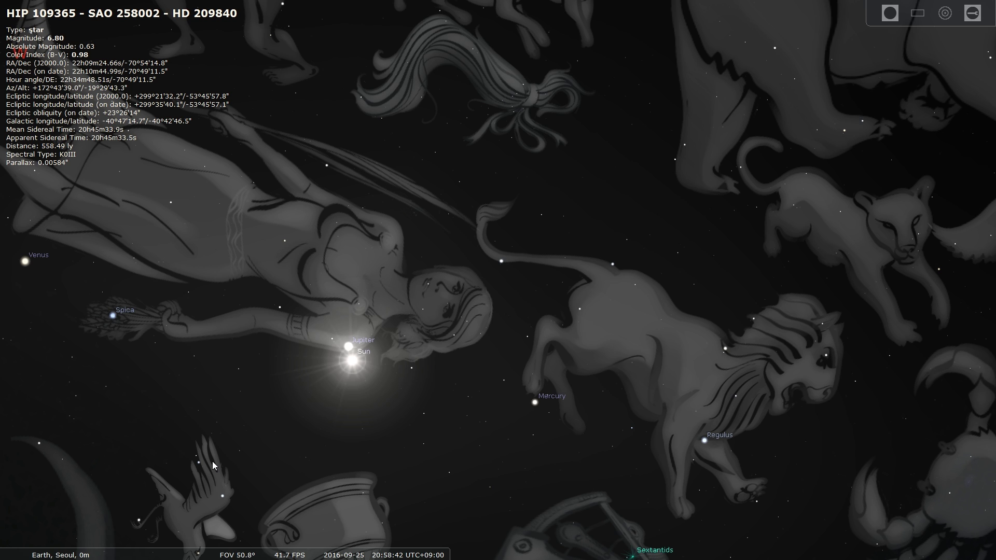
left_click_drag(238, 447, 250, 395)
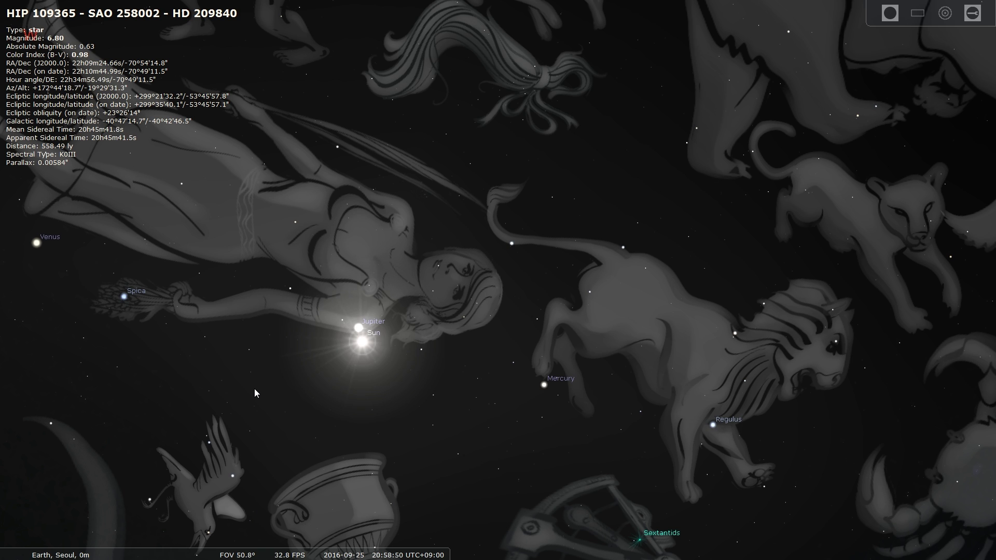
left_click_drag(255, 388, 548, 212)
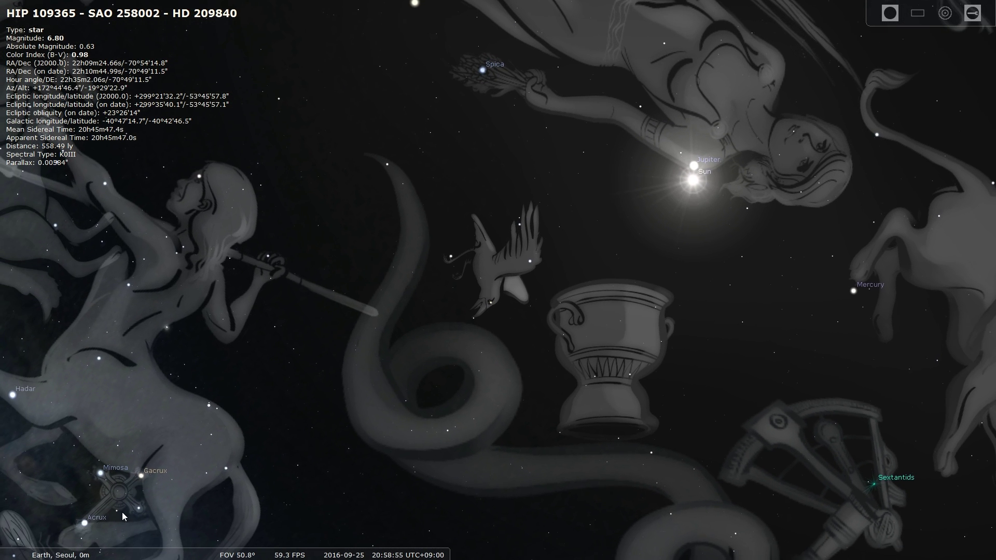
mouse_move(88, 555)
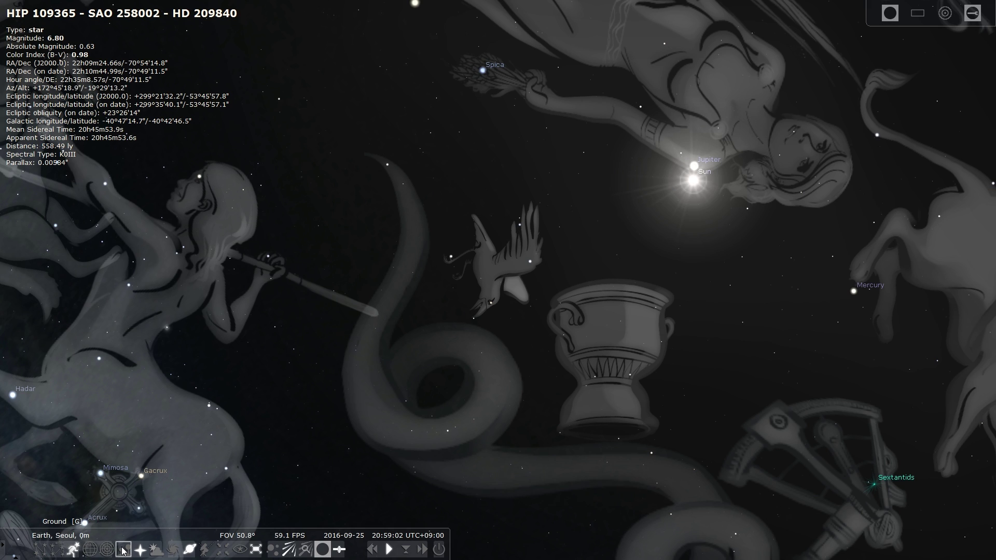
Show constellation names and stick figures while framing Centaurus and Lupus.
left_click(56, 549)
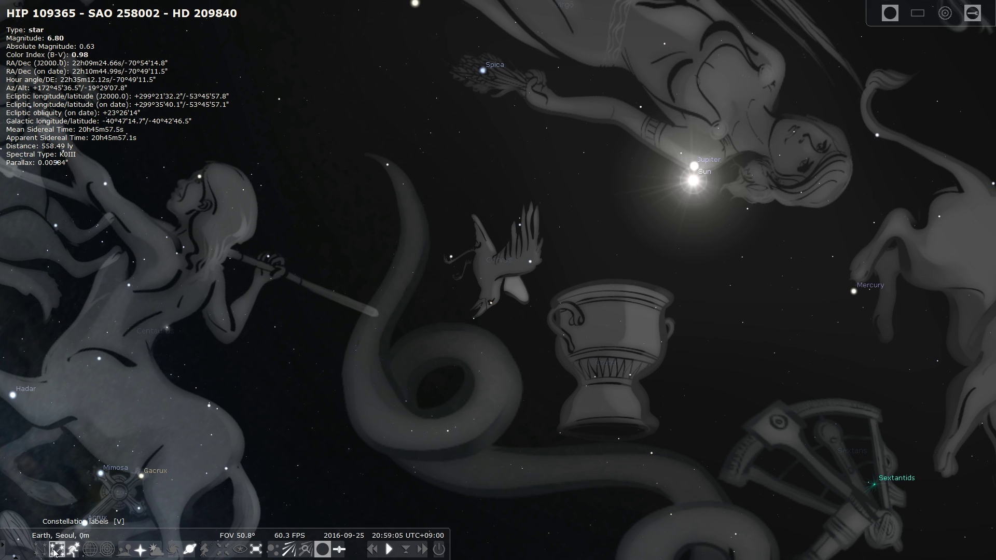
left_click_drag(135, 441, 207, 415)
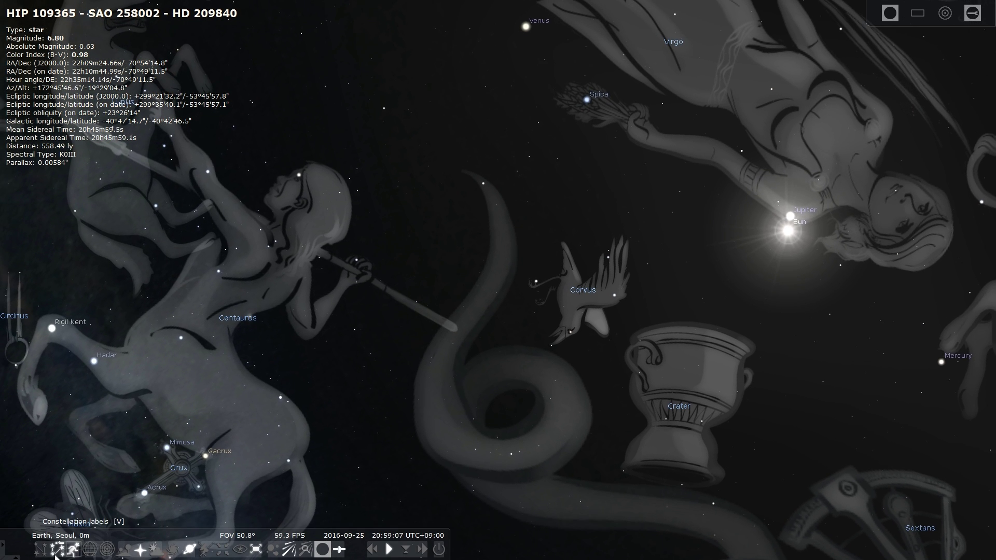
left_click(41, 550)
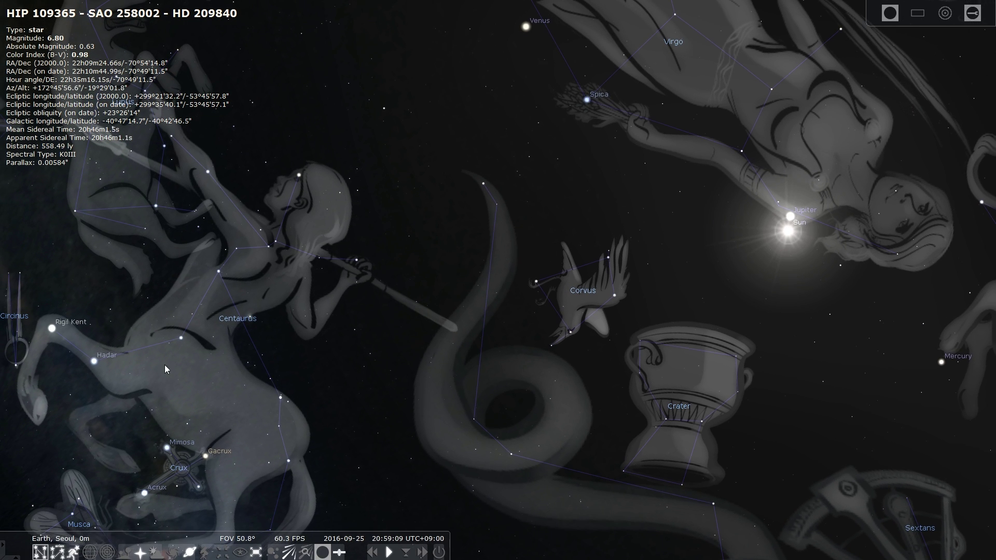
left_click_drag(164, 365, 315, 343)
Hide the artwork and pan past Norma, Scorpius and Sagittarius to Capricornus.
left_click(72, 551)
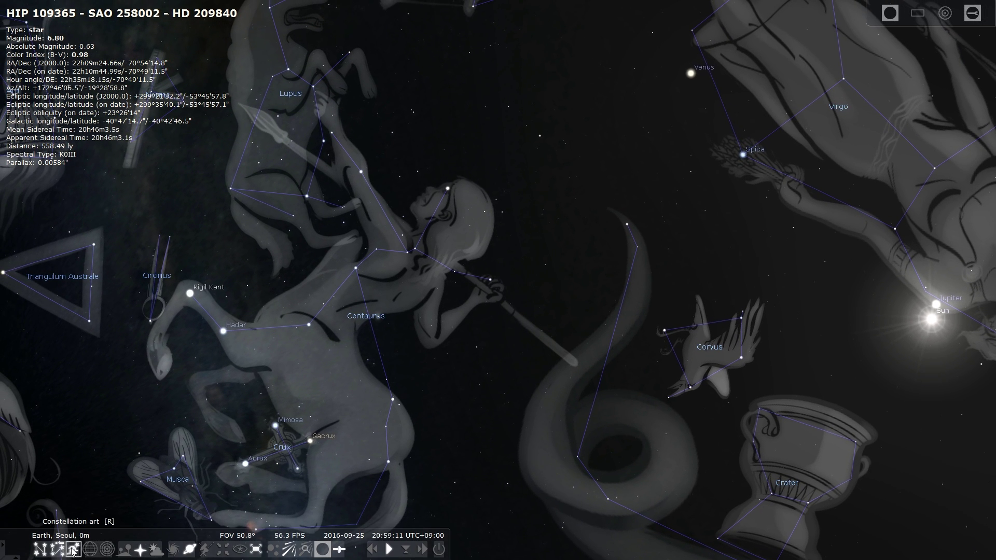
left_click_drag(235, 350, 285, 362)
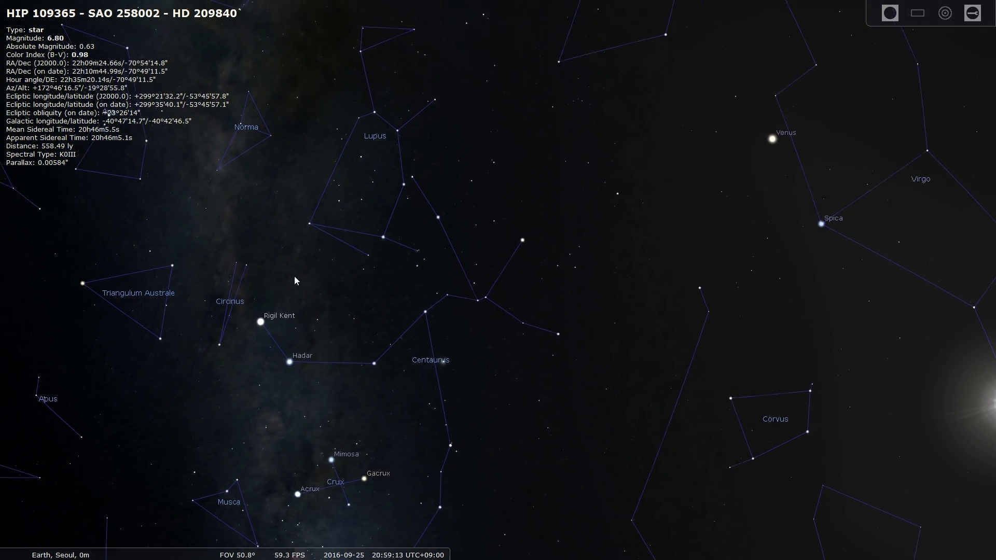
left_click_drag(294, 276, 367, 360)
left_click_drag(344, 236, 346, 337)
left_click_drag(460, 173, 422, 312)
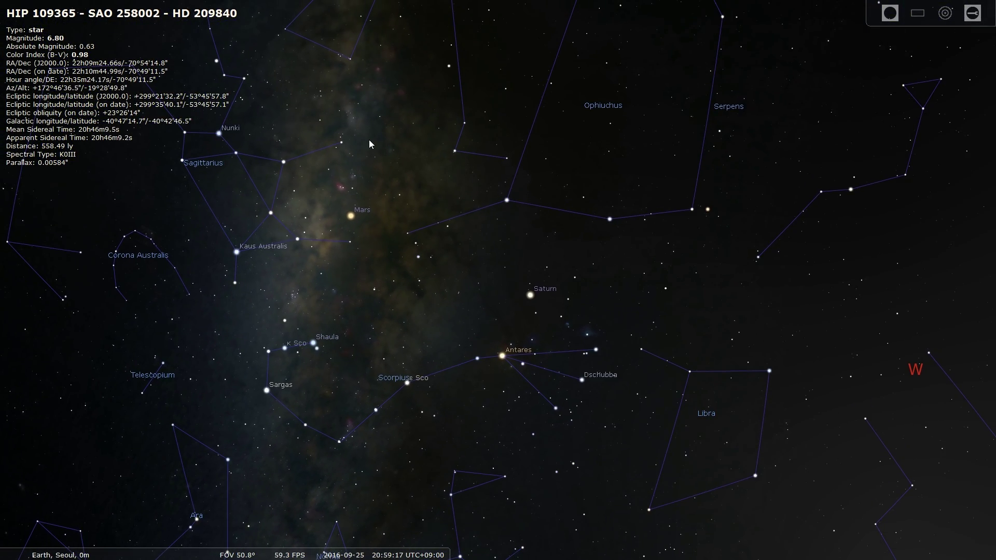
mouse_move(369, 139)
left_mouse_down()
mouse_move(389, 254)
mouse_move(455, 243)
left_mouse_up()
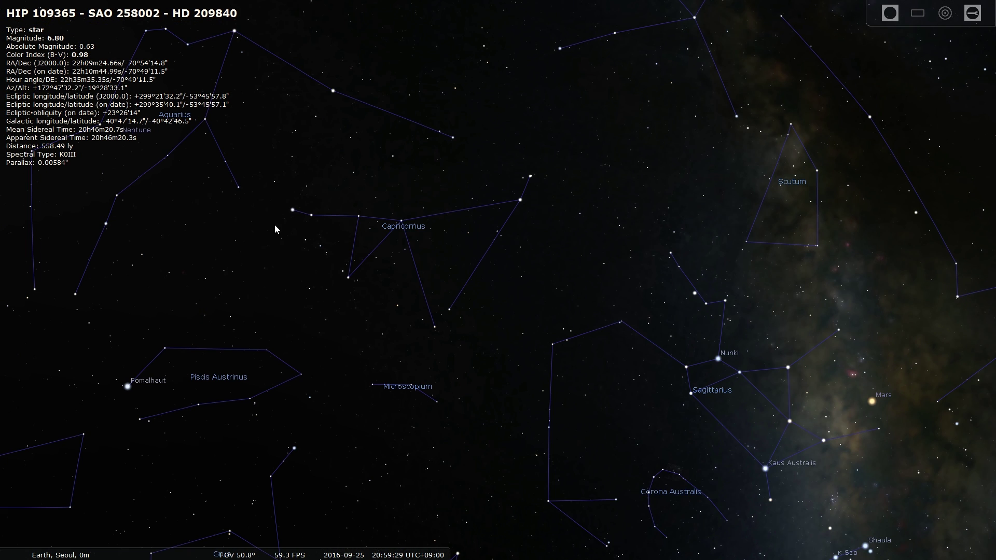
mouse_move(103, 553)
left_click(69, 553)
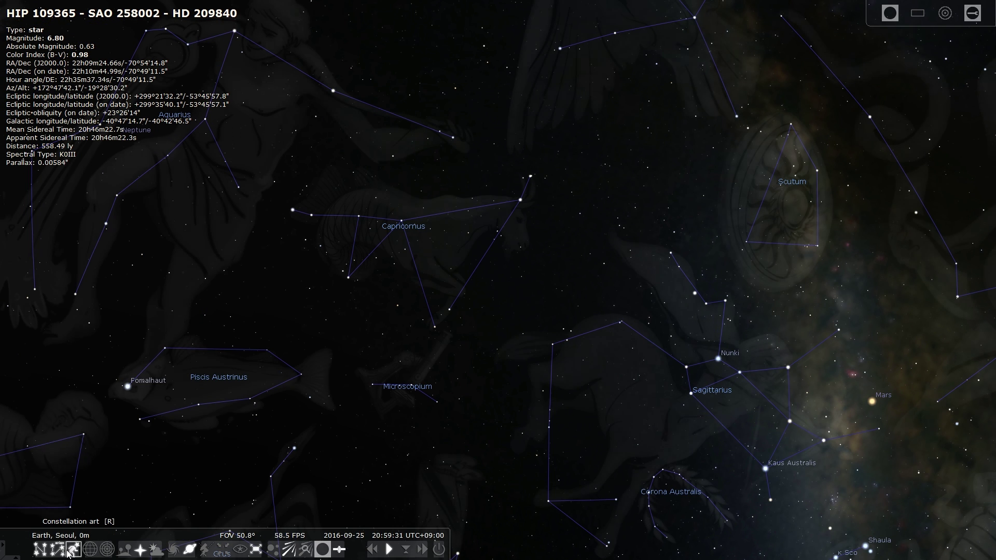
left_click(69, 552)
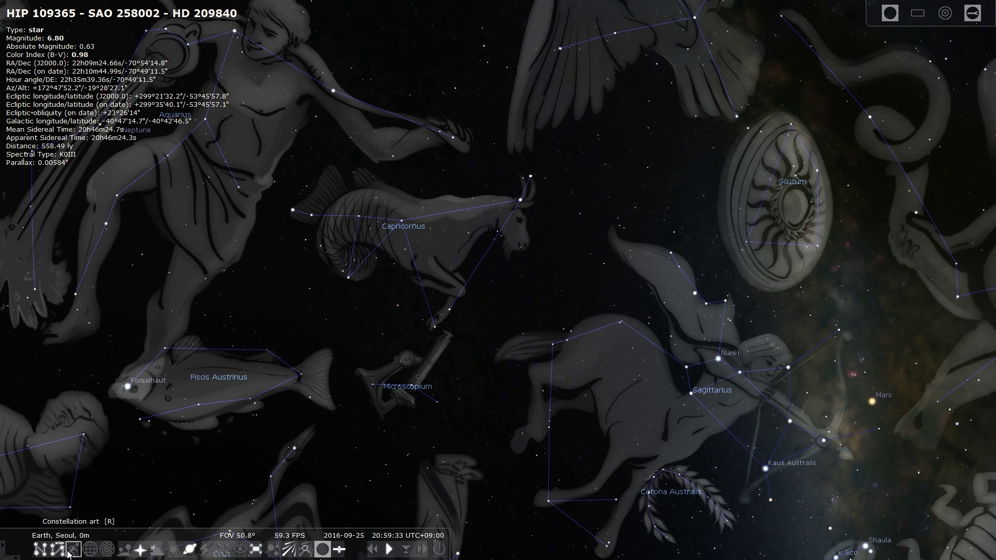
left_click_drag(356, 289, 335, 314)
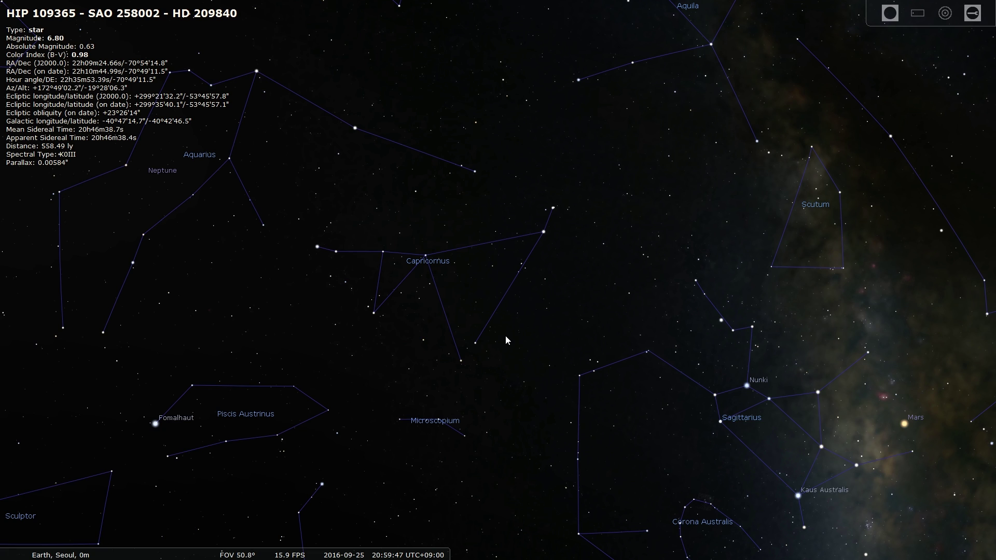
left_click_drag(505, 337, 515, 342)
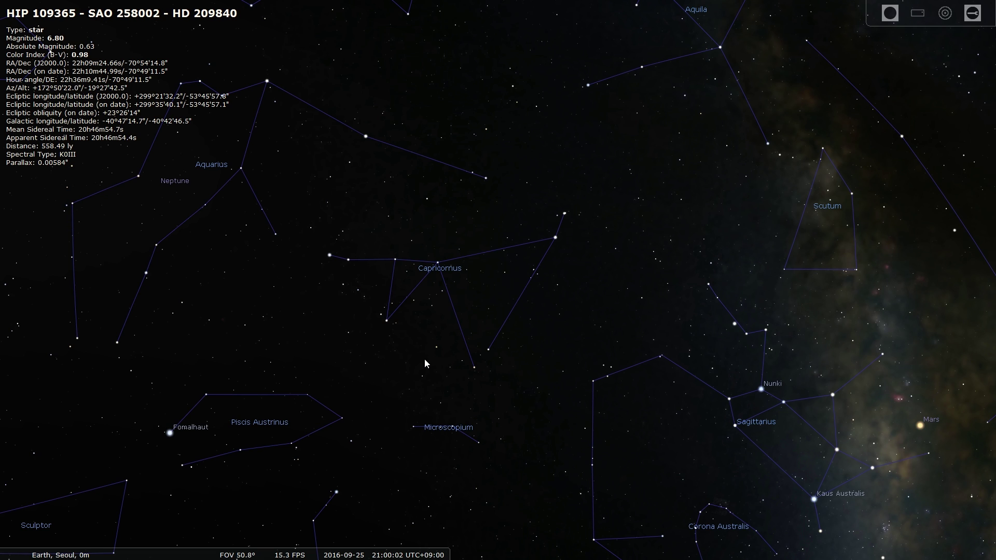
left_click_drag(424, 359, 424, 356)
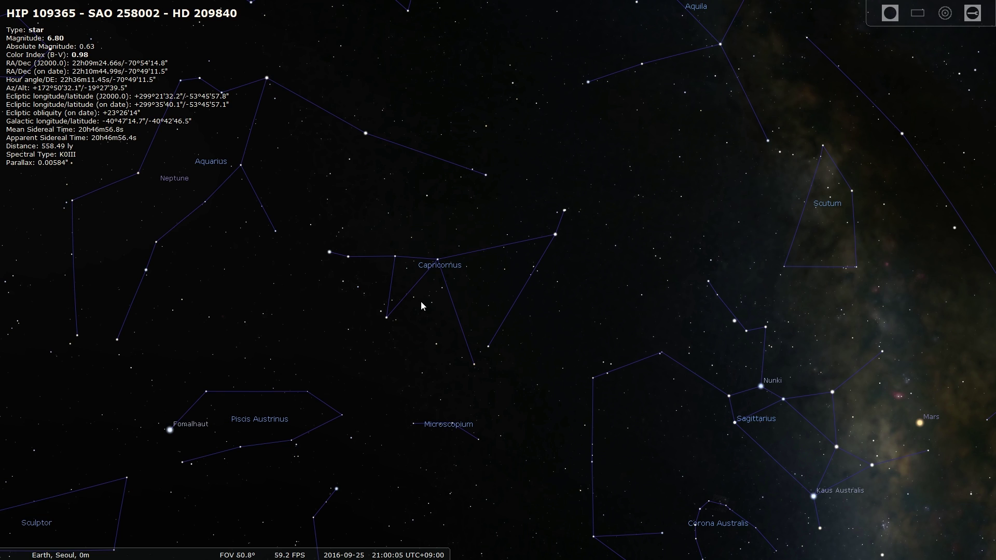
left_click_drag(417, 310, 424, 303)
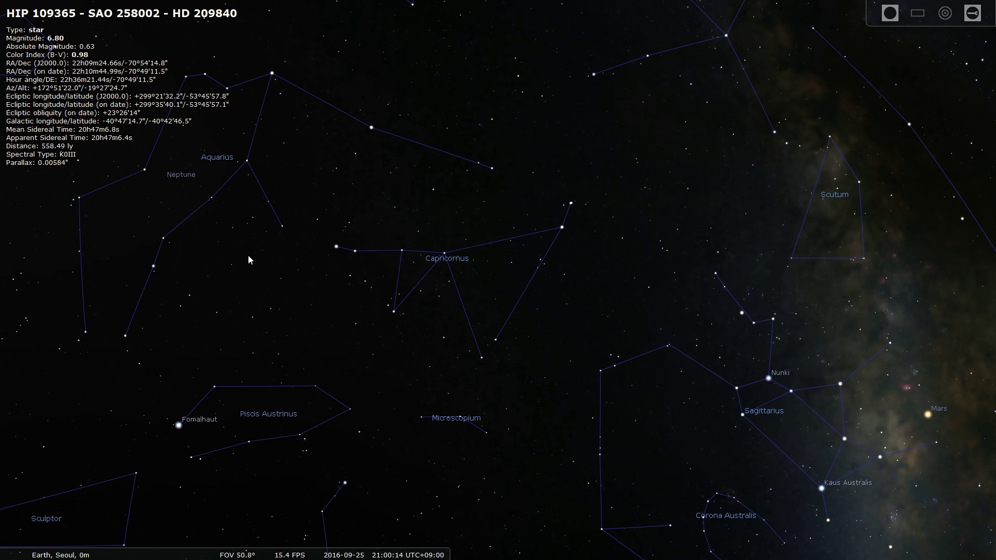
Pan from Ophiuchus over to the Sun in Virgo and centre it.
left_click_drag(573, 299, 338, 445)
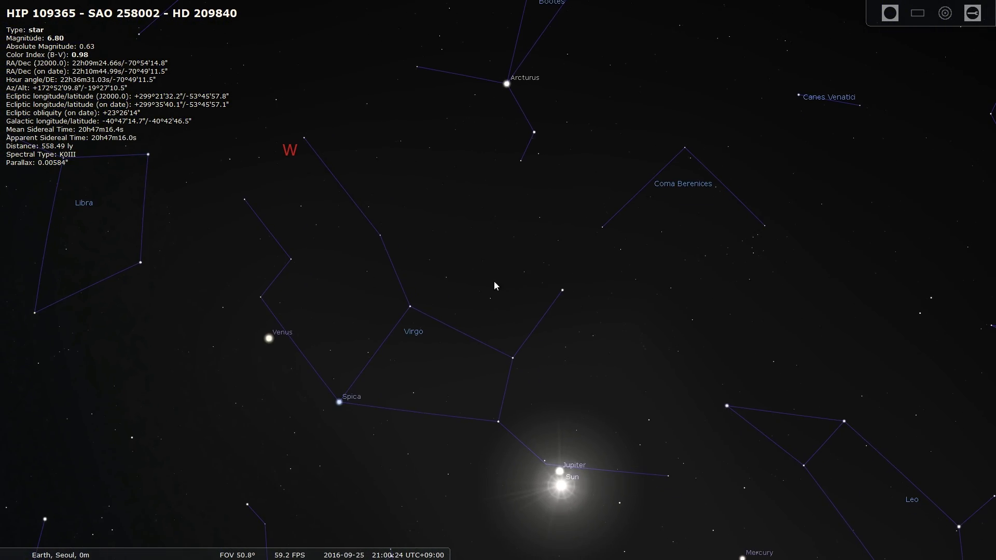
left_click_drag(527, 413, 451, 380)
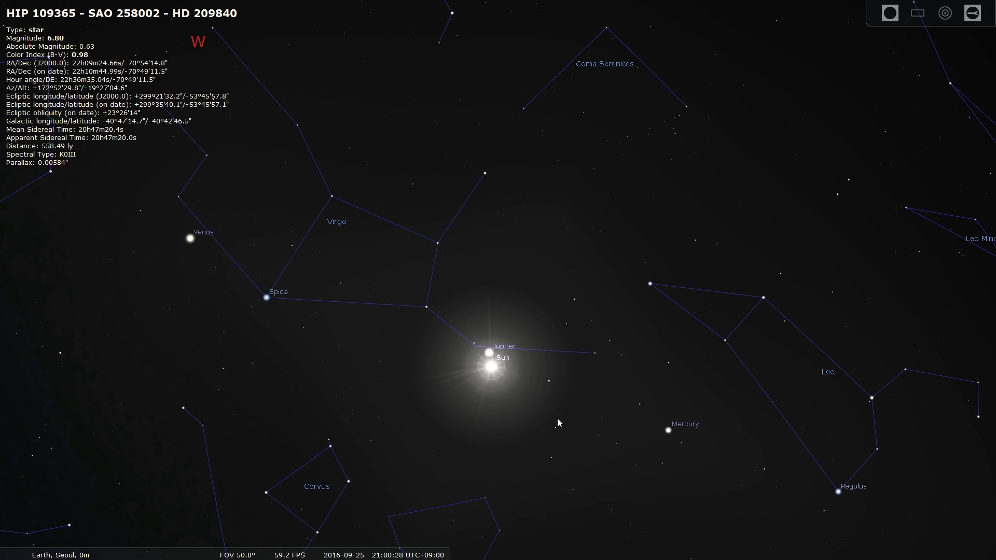
left_click_drag(557, 419, 540, 399)
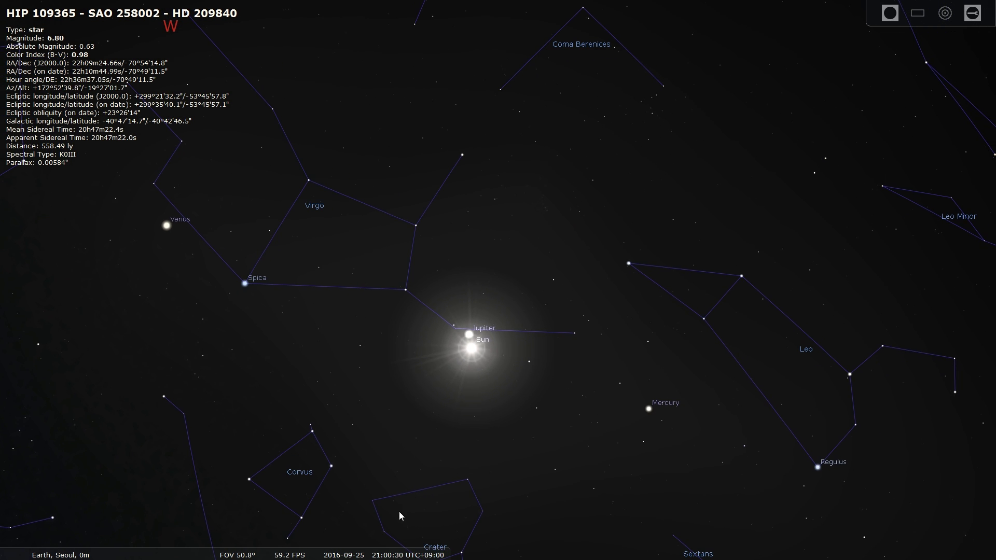
mouse_move(398, 544)
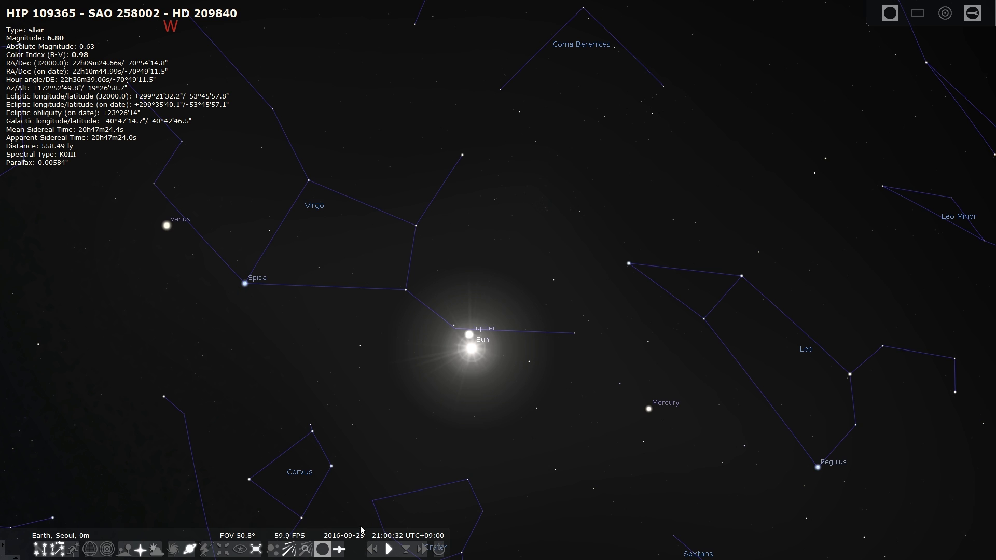
left_click_drag(437, 335, 409, 360)
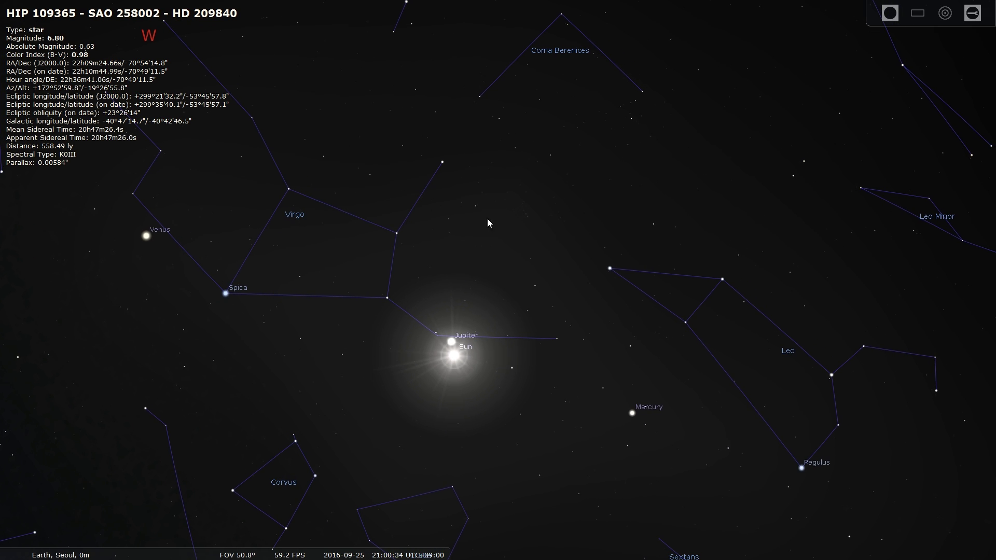
left_click_drag(554, 308, 533, 295)
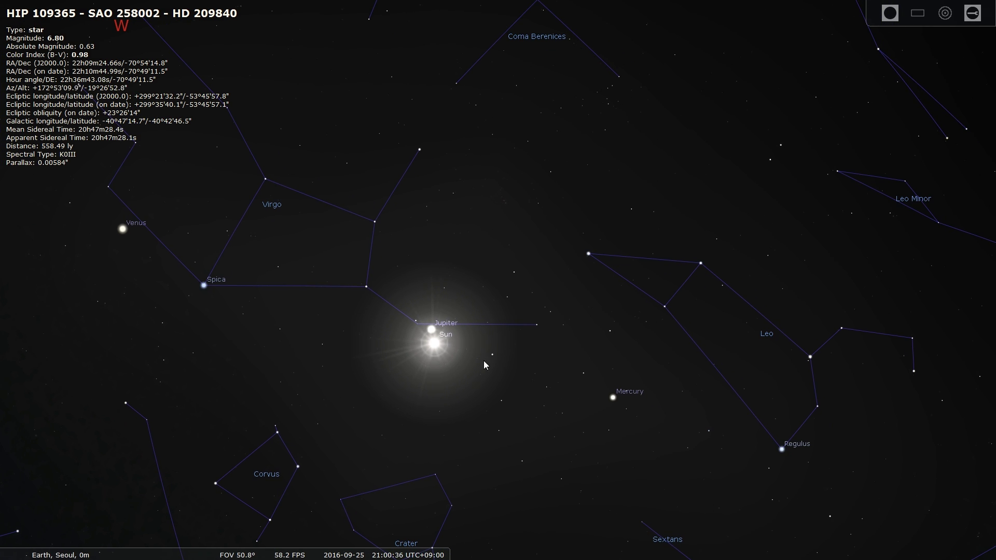
mouse_move(377, 554)
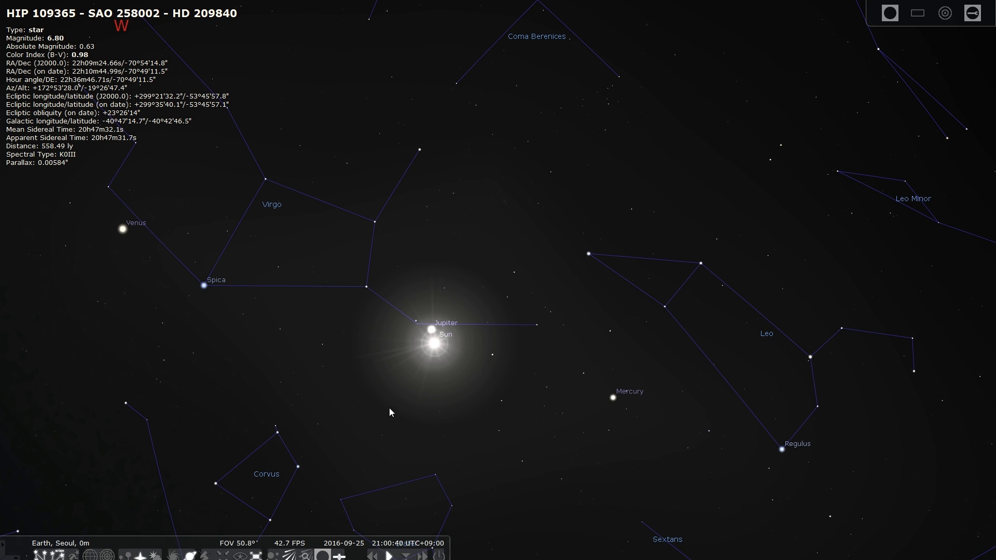
left_click_drag(389, 408, 393, 419)
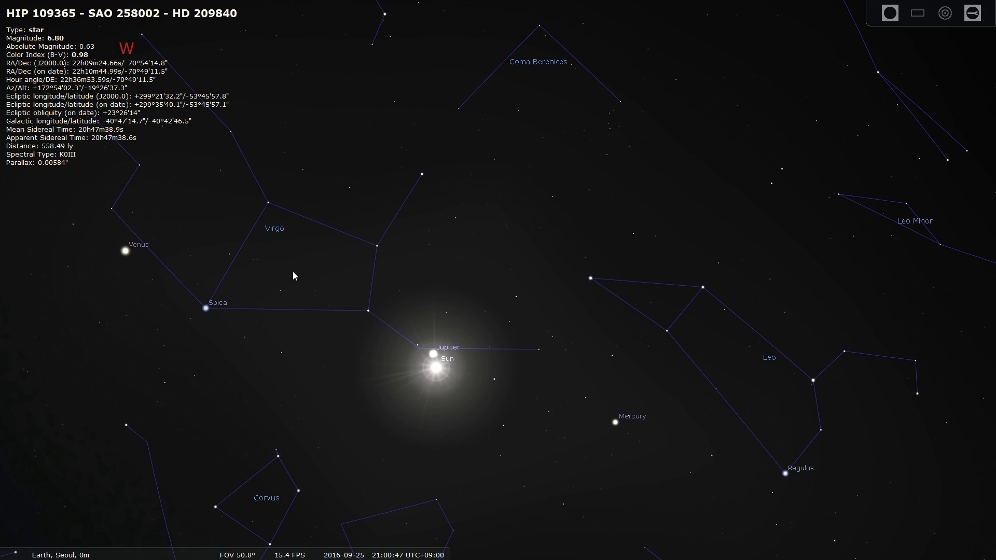
Pan gradually toward Leo, centring it with Cancer coming into view.
left_click_drag(468, 282, 456, 262)
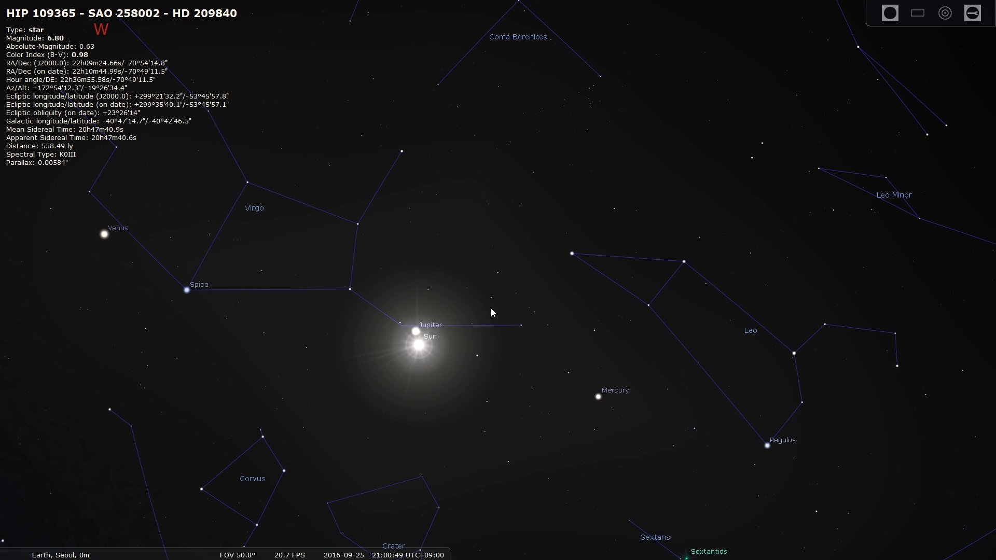
left_click_drag(496, 318, 485, 305)
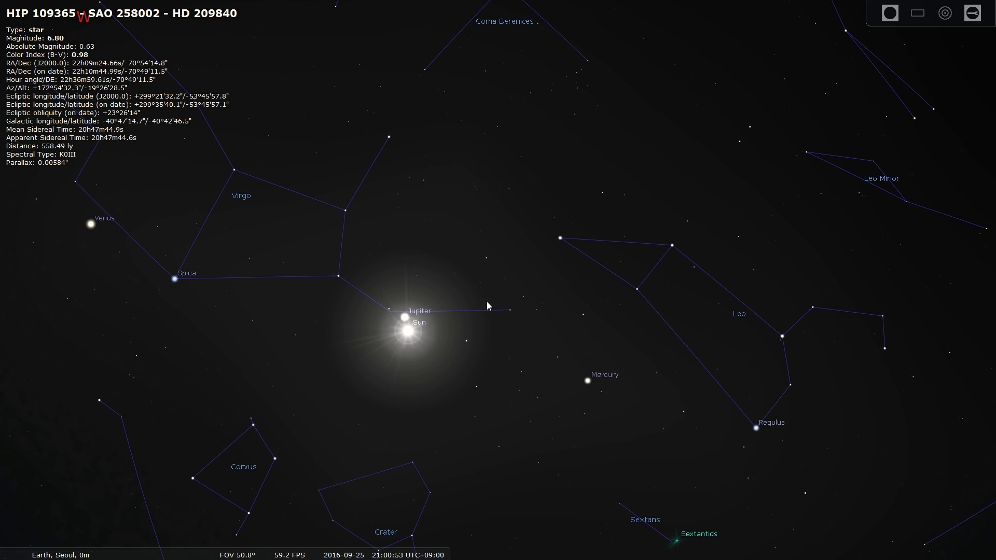
left_click_drag(487, 302, 487, 282)
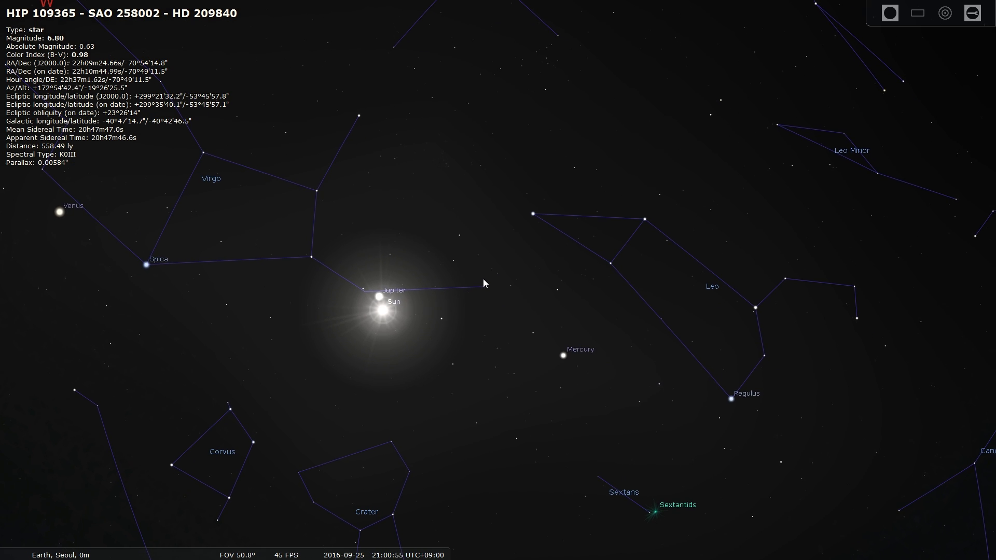
left_click_drag(529, 287, 461, 256)
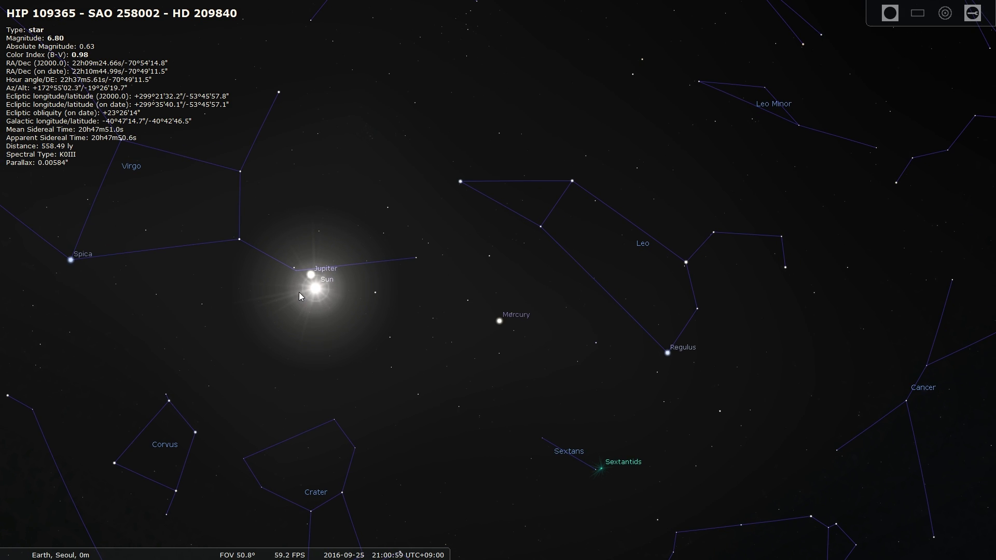
left_click_drag(466, 268, 430, 257)
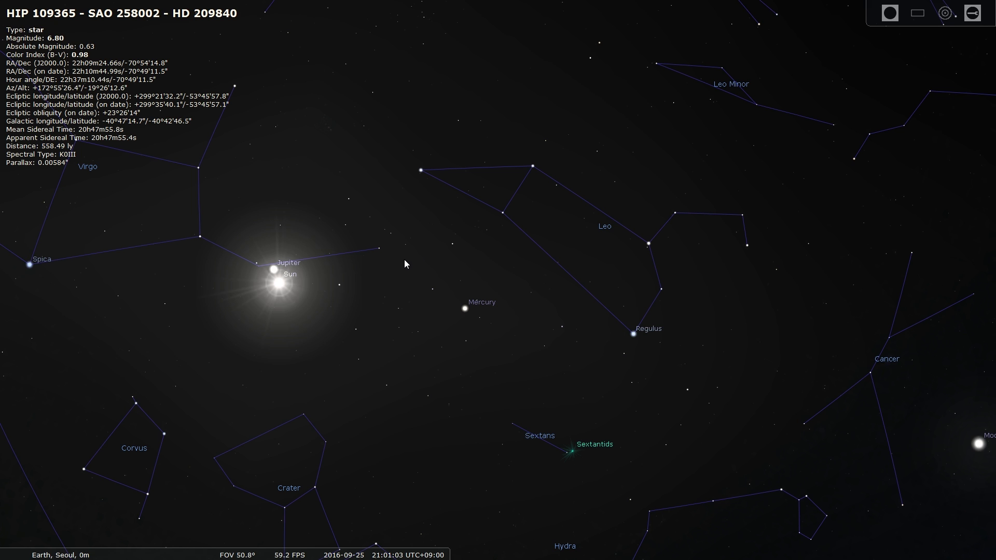
Pan between Virgo and the Moon near Cancer and Procyon.
key("Left")
key("Up")
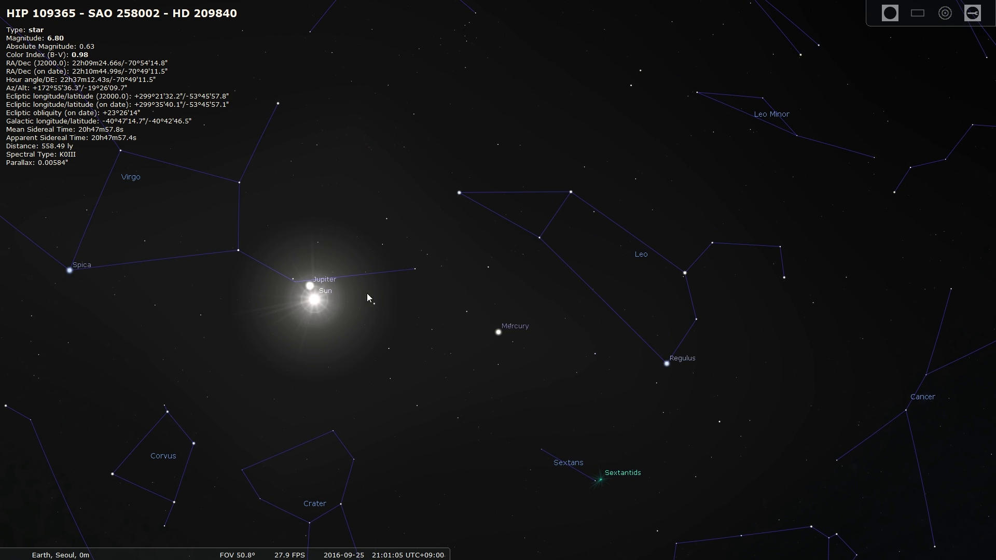
left_click_drag(318, 329, 200, 288)
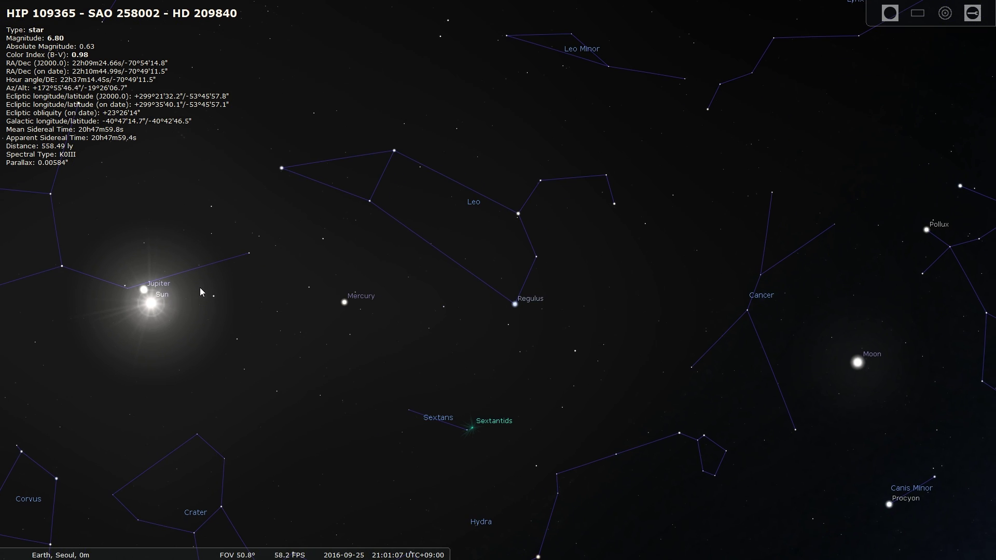
key("Left")
key("Down")
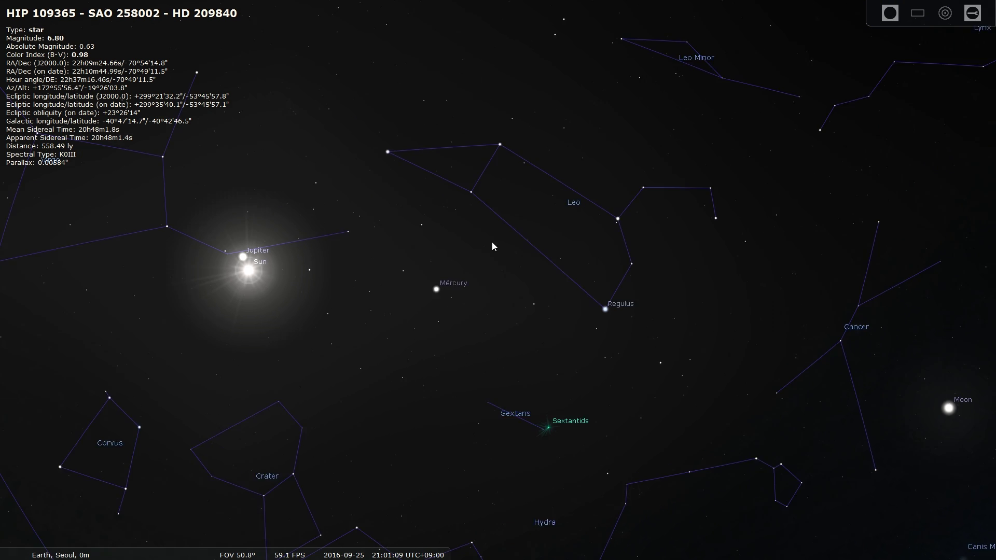
left_click_drag(461, 218, 343, 252)
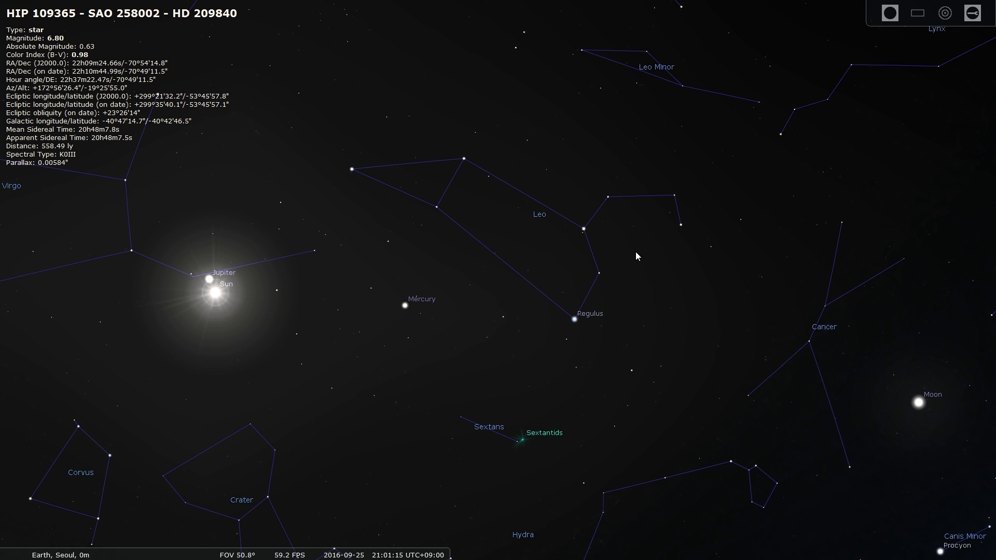
Pan east past Leo to Gemini, Orion, Taurus and Auriga, then swing toward Ophiuchus.
left_click_drag(637, 256, 500, 222)
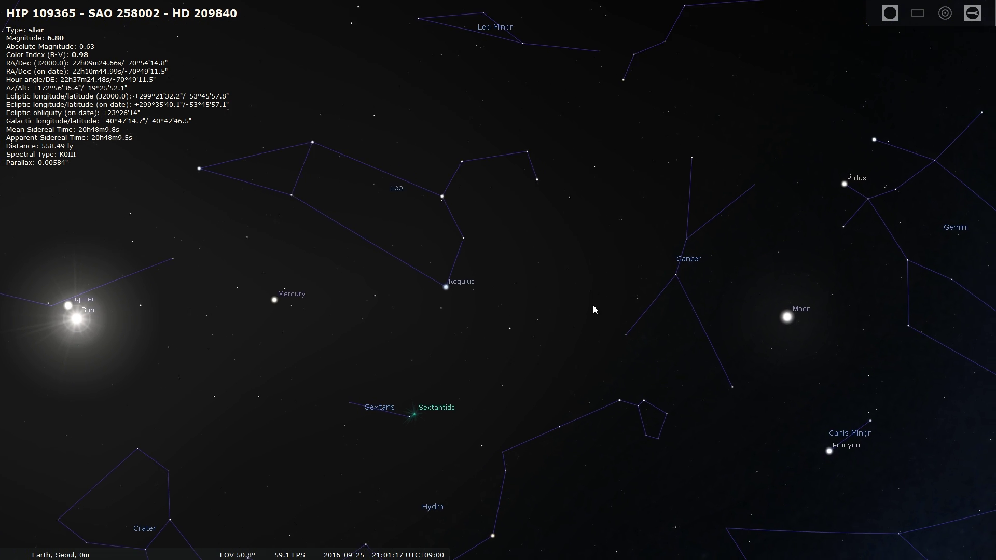
left_click_drag(594, 310, 370, 265)
left_click_drag(661, 264, 517, 295)
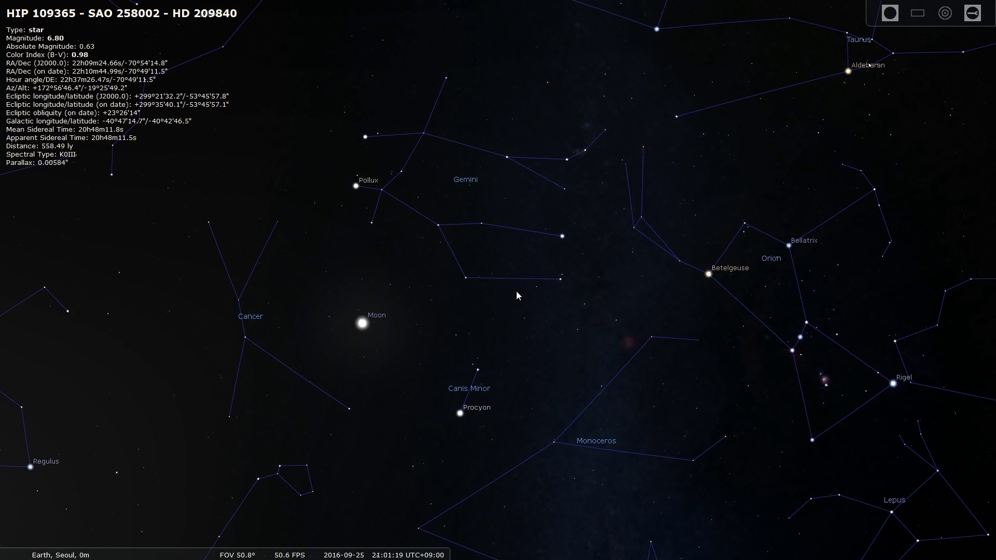
left_click_drag(581, 266, 538, 278)
left_click_drag(652, 221, 543, 347)
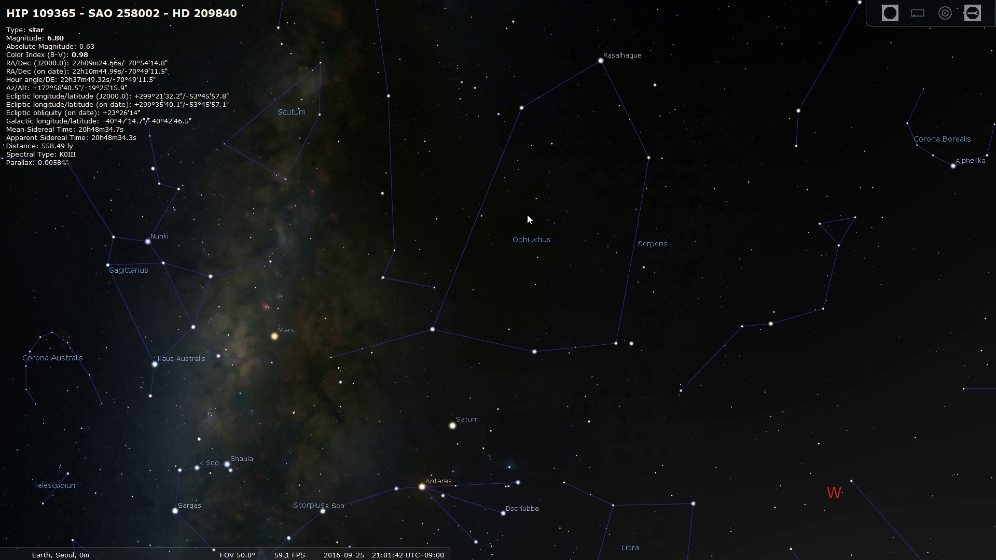
Pan from Ophiuchus to Sagittarius and the Milky Way, with Mars near Kaus Australis.
mouse_move(479, 231)
left_mouse_down()
mouse_move(474, 206)
mouse_move(460, 227)
left_mouse_up()
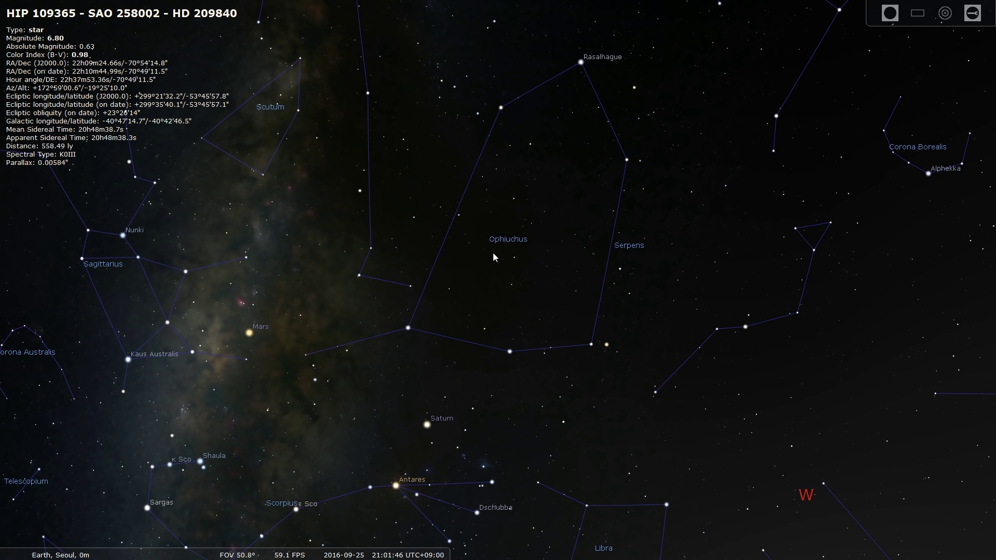
left_click_drag(445, 236, 436, 247)
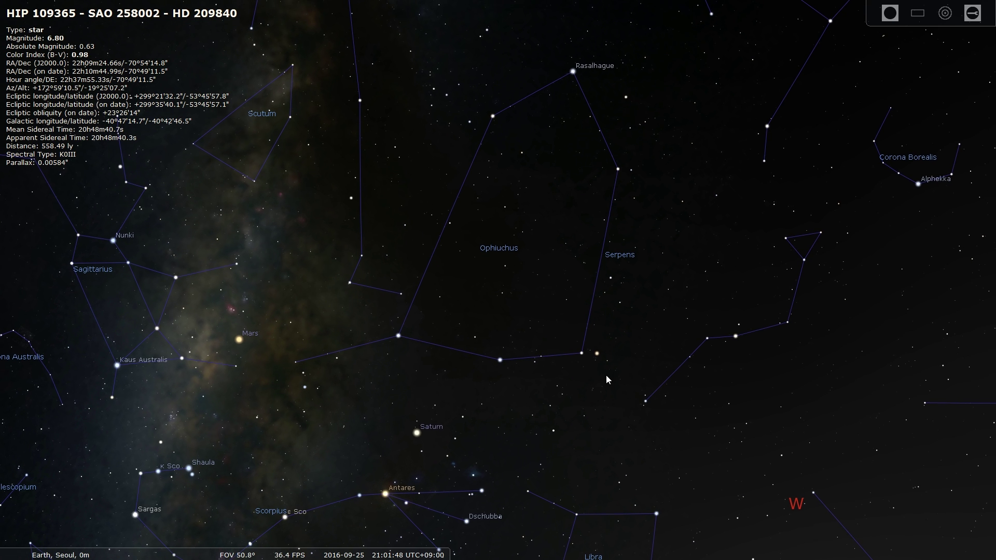
left_click_drag(534, 210, 536, 198)
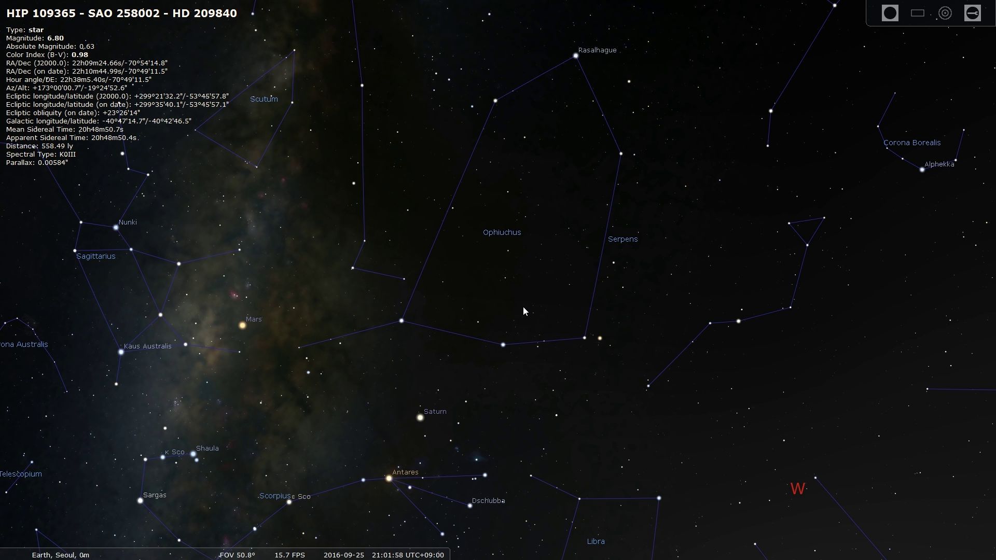
left_click_drag(493, 263, 508, 310)
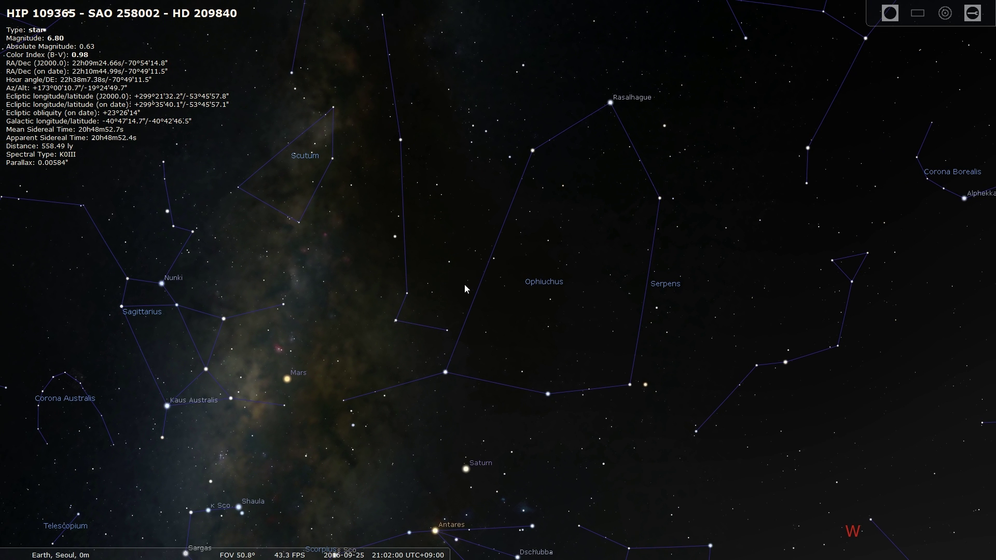
mouse_move(290, 323)
left_mouse_down()
mouse_move(397, 316)
mouse_move(381, 306)
mouse_move(478, 266)
left_mouse_up()
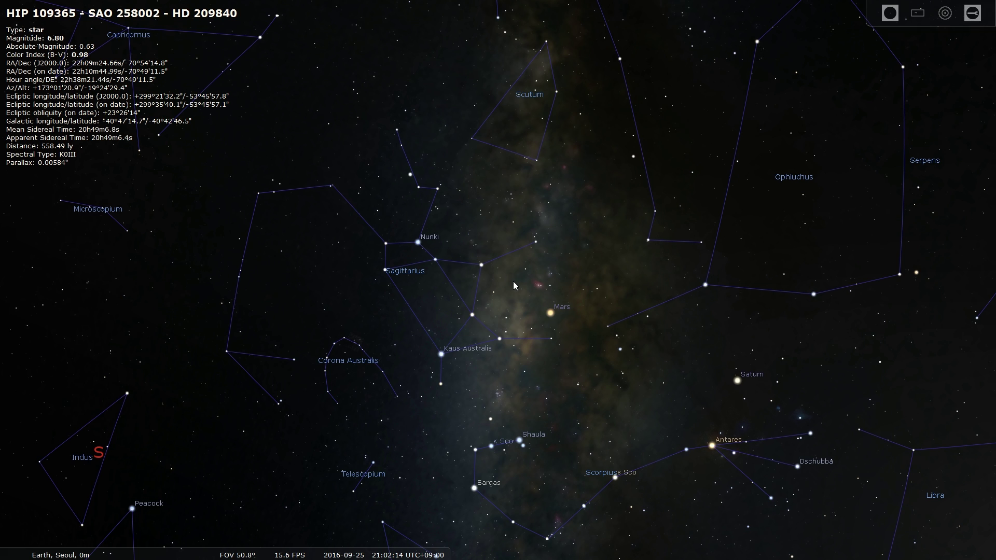
Pan west to centre Scorpius, Antares and Saturn, with Libra, Lupus and Venus showing.
left_click_drag(530, 352, 512, 321)
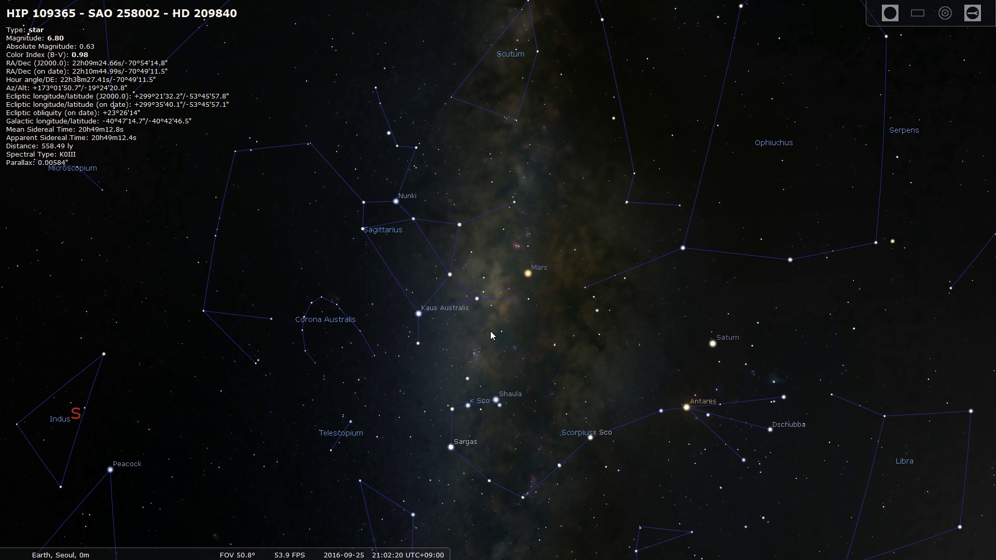
left_click_drag(520, 351, 508, 339)
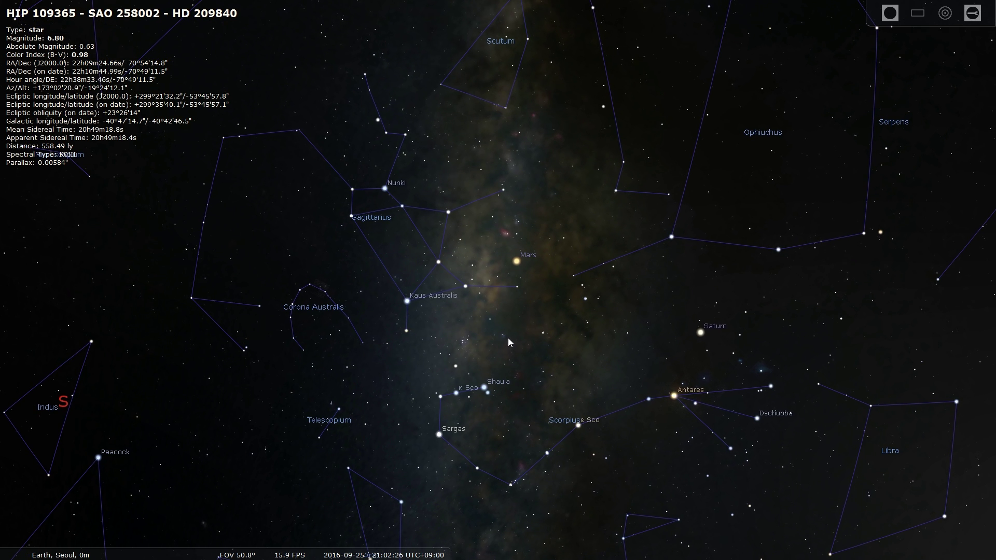
left_click_drag(508, 337, 509, 328)
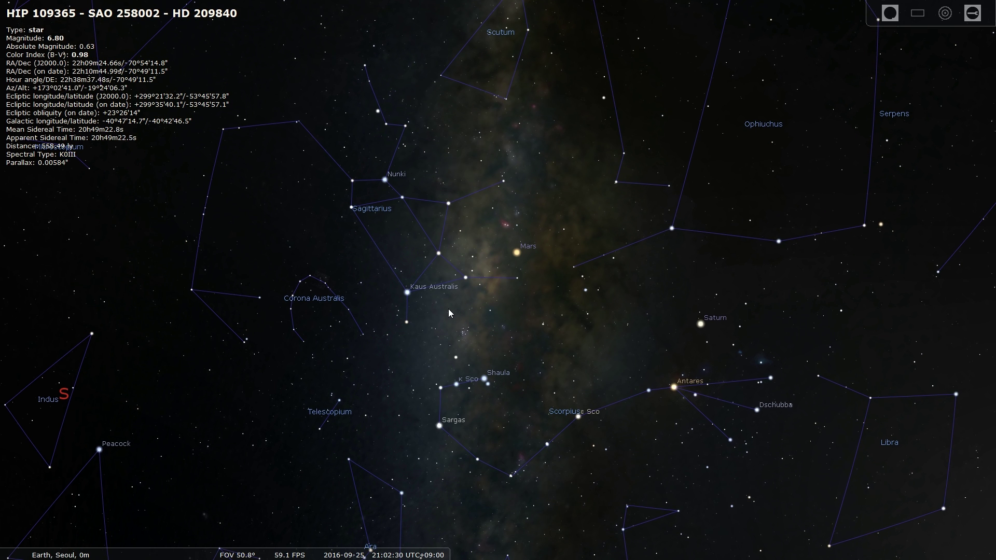
left_click_drag(446, 312, 442, 308)
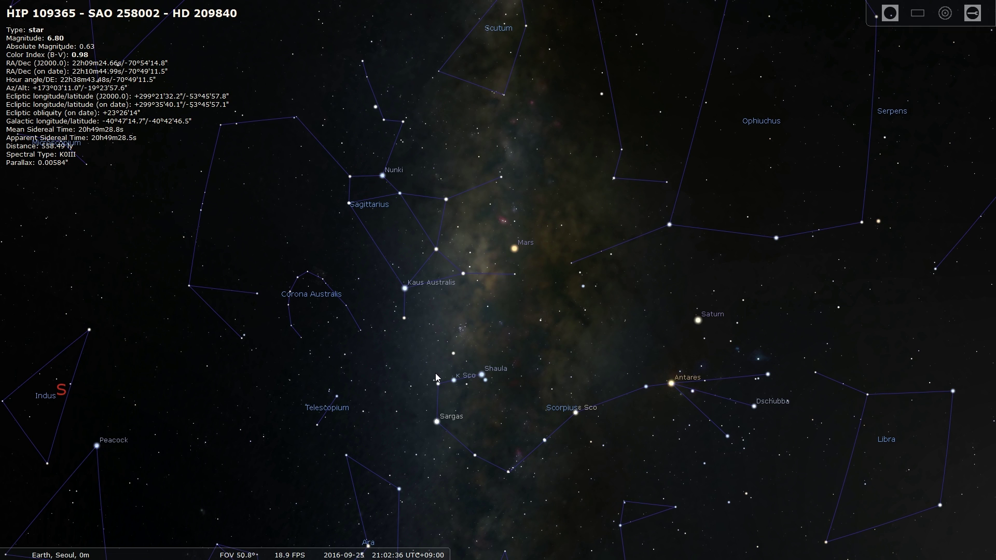
left_click_drag(435, 372, 406, 357)
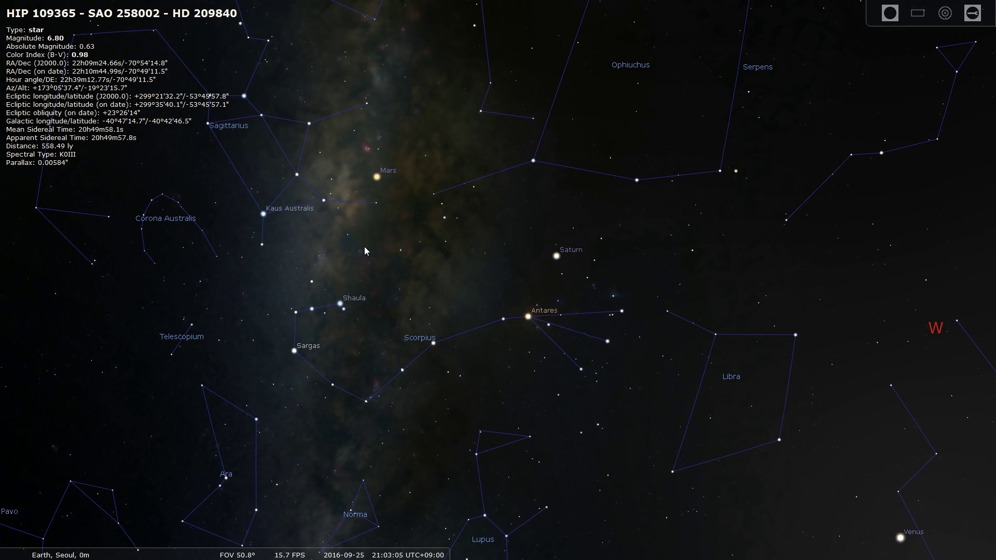
Nudge the view with the toolbar shown and pan back up toward Ophiuchus.
left_click_drag(446, 280, 449, 273)
mouse_move(378, 544)
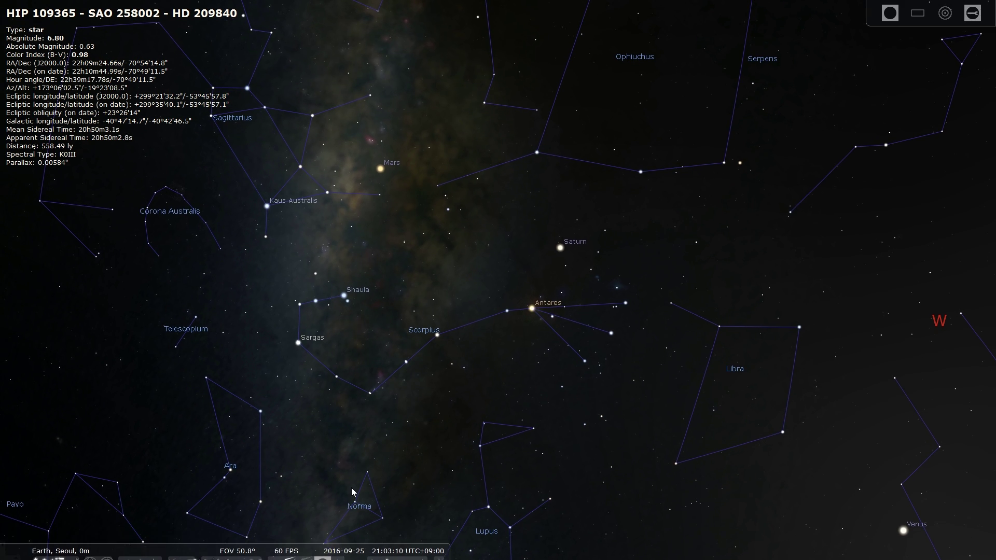
left_click_drag(352, 495, 356, 489)
mouse_move(380, 547)
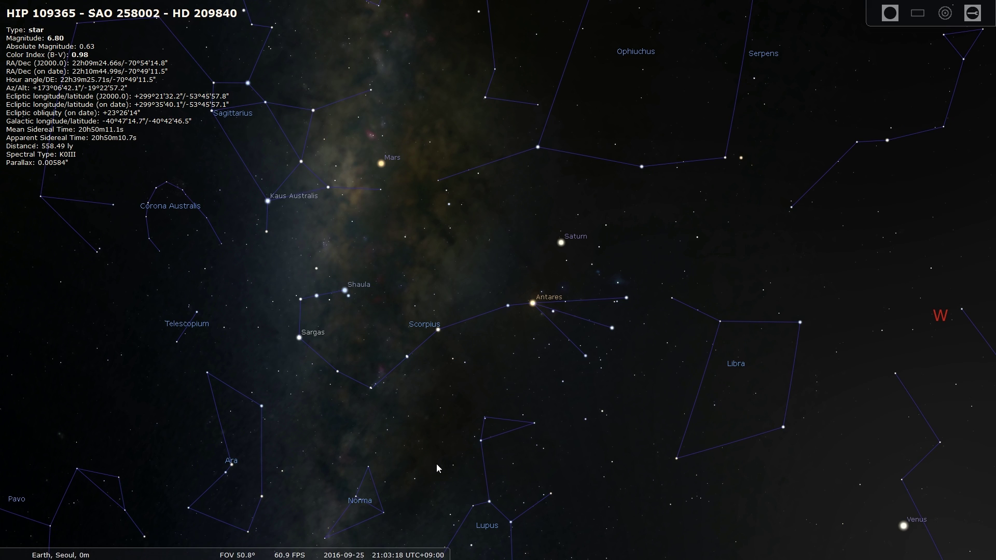
left_click_drag(436, 463, 464, 454)
key("Up")
key("Right")
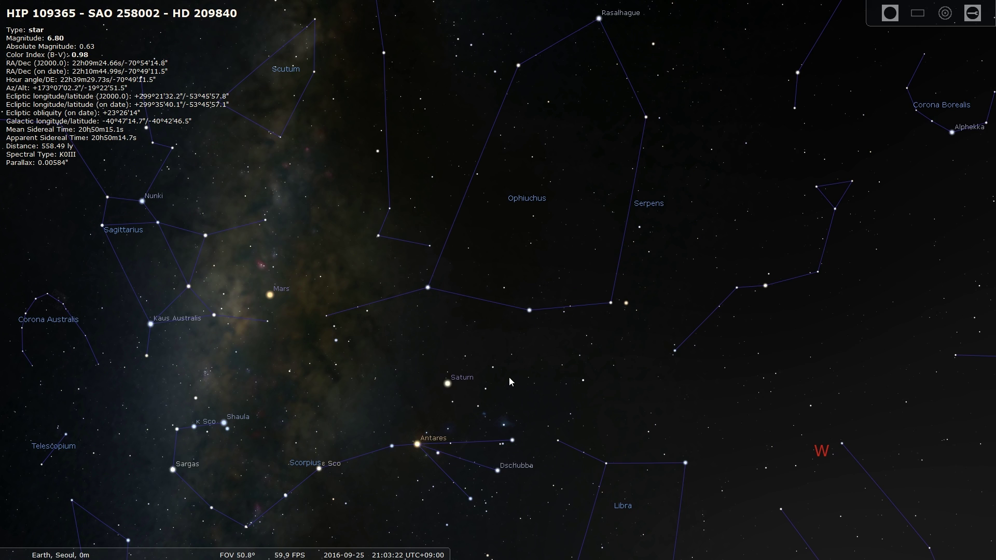
Centre Mars between Sagittarius, Scutum and Ophiuchus, with Saturn below.
left_click_drag(509, 378, 481, 353)
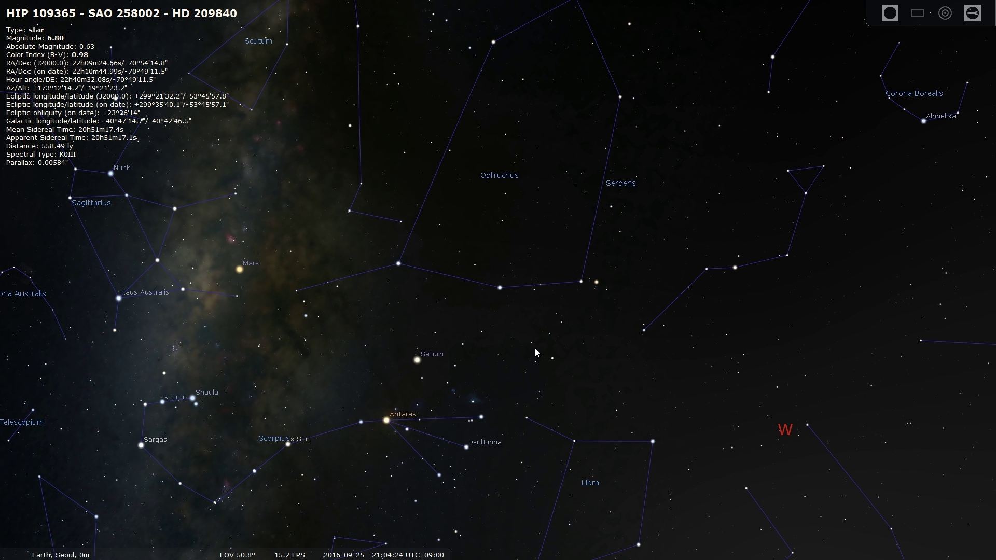
mouse_move(534, 348)
left_mouse_down()
mouse_move(532, 340)
mouse_move(520, 355)
mouse_move(455, 360)
mouse_move(431, 398)
left_mouse_up()
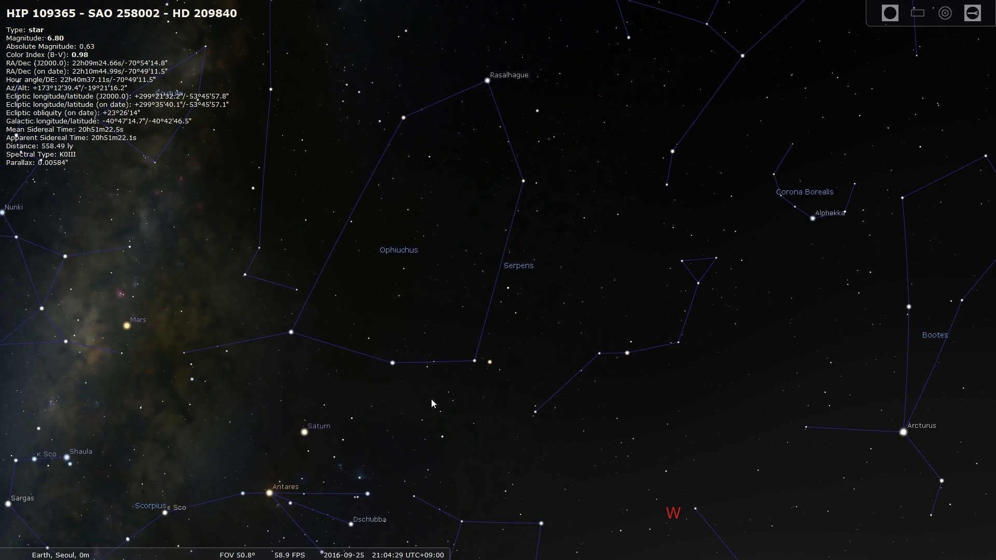
mouse_move(549, 281)
left_mouse_down()
mouse_move(536, 378)
mouse_move(658, 357)
mouse_move(693, 255)
left_mouse_up()
left_click_drag(457, 411, 582, 389)
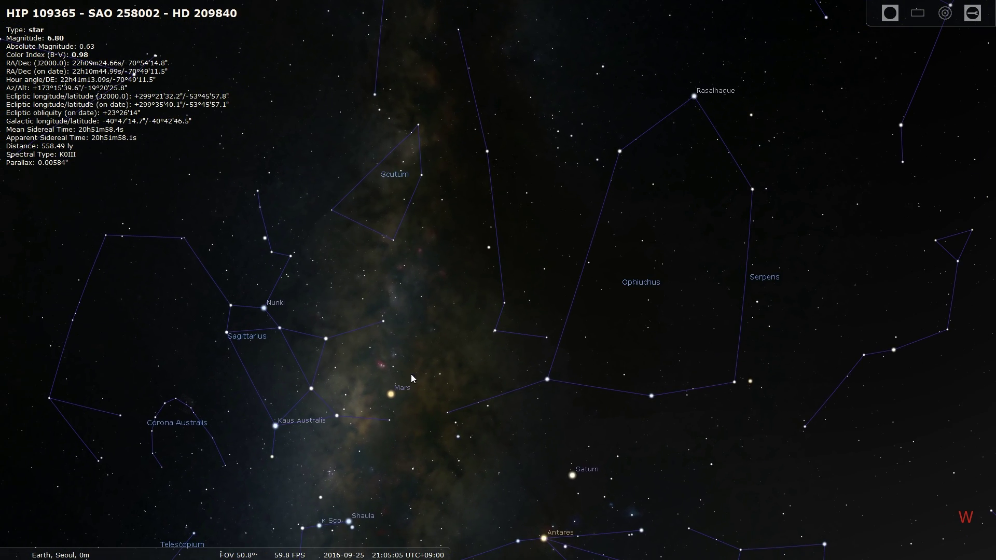
left_click_drag(258, 430, 261, 402)
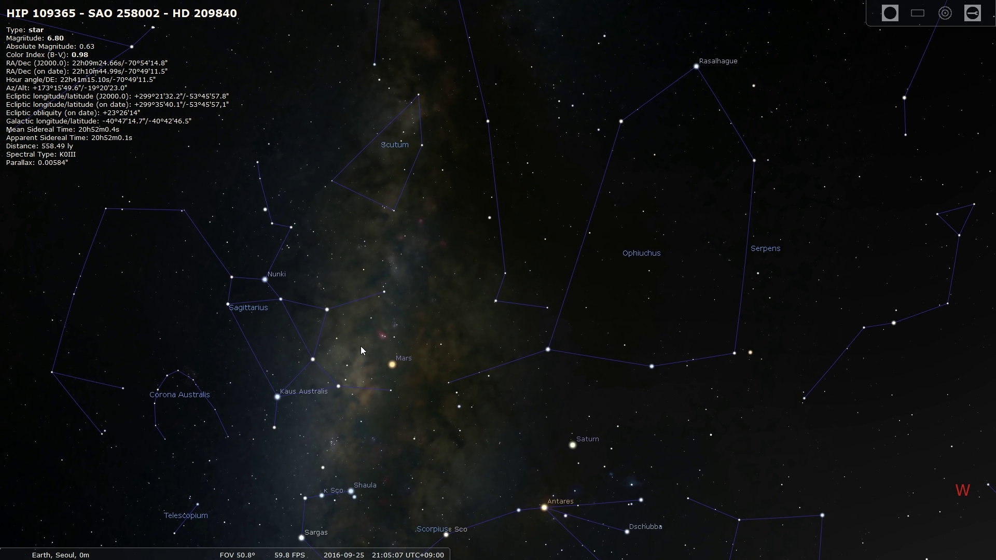
Turn on constellation art and pan across the illustrated figures toward Ophiuchus.
mouse_move(122, 553)
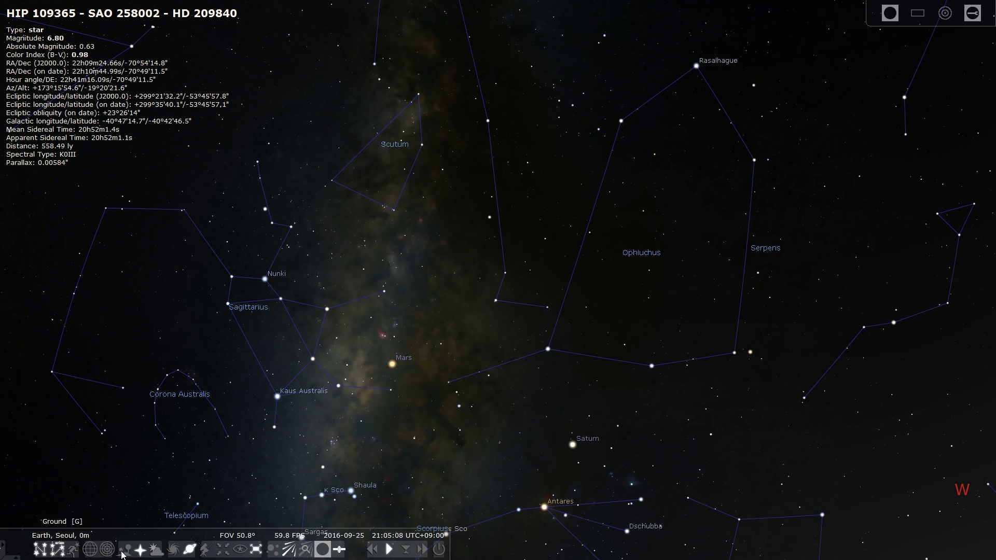
left_click(73, 549)
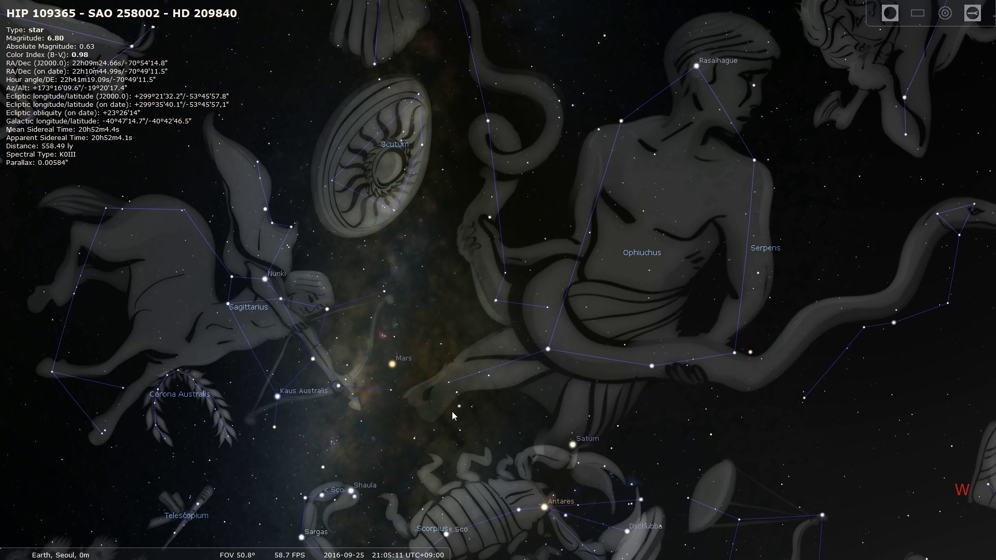
left_click_drag(452, 412, 370, 453)
left_click_drag(565, 387, 653, 310)
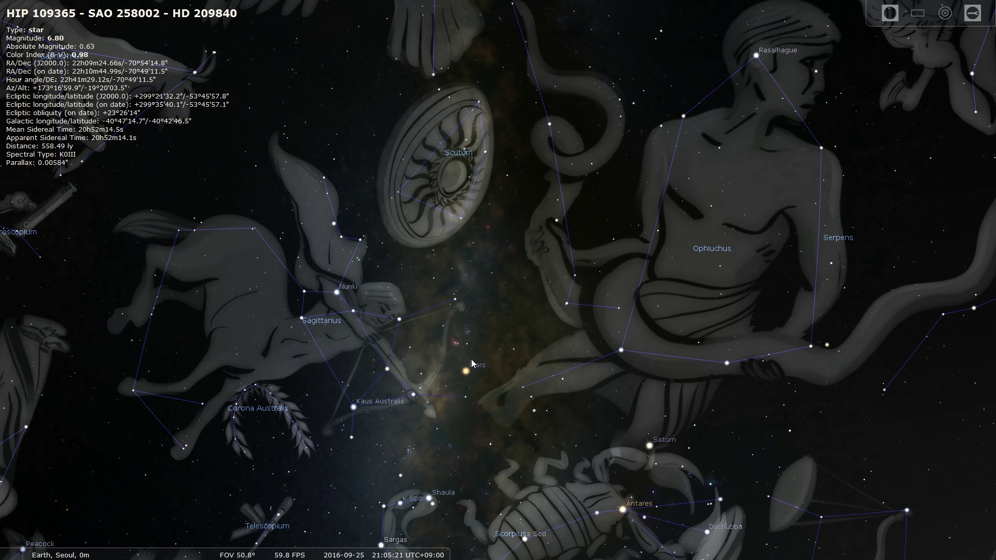
left_click_drag(413, 400, 352, 384)
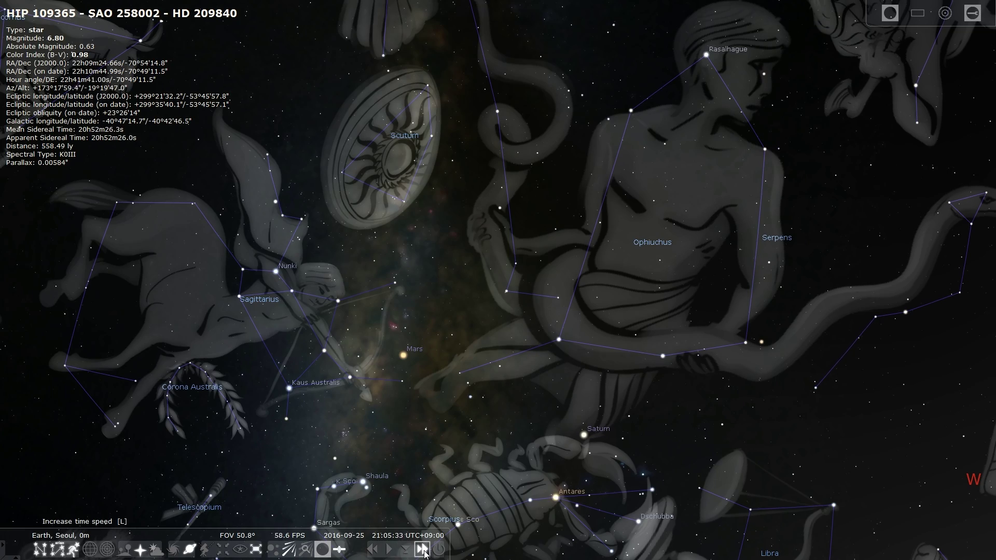
Speed up time toward 15 December 2016, panning to keep the Sun in view.
left_click(424, 553)
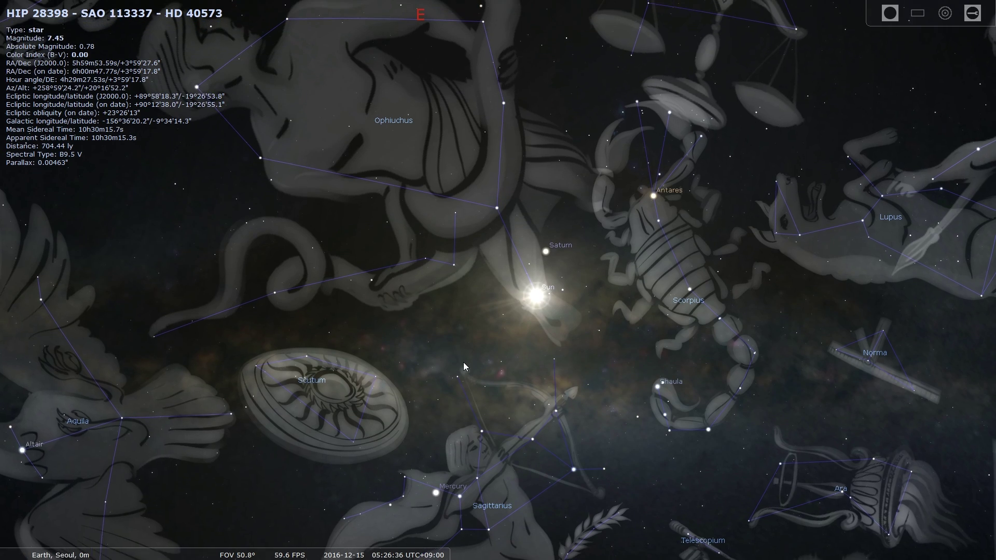
left_click_drag(463, 366, 413, 445)
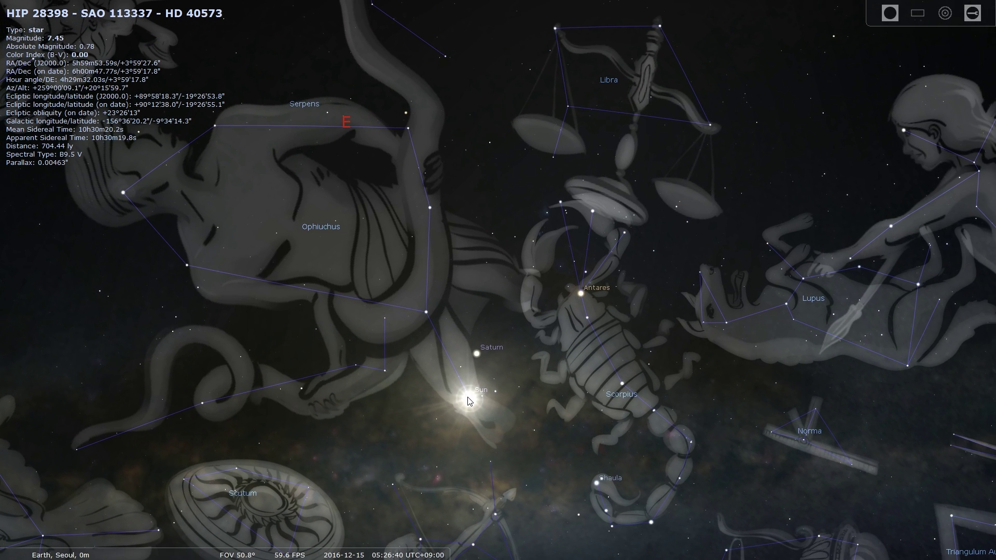
left_click_drag(458, 395, 412, 346)
Select the Sun to show its details and centre it in Ophiuchus beside Scorpius.
left_click(461, 384)
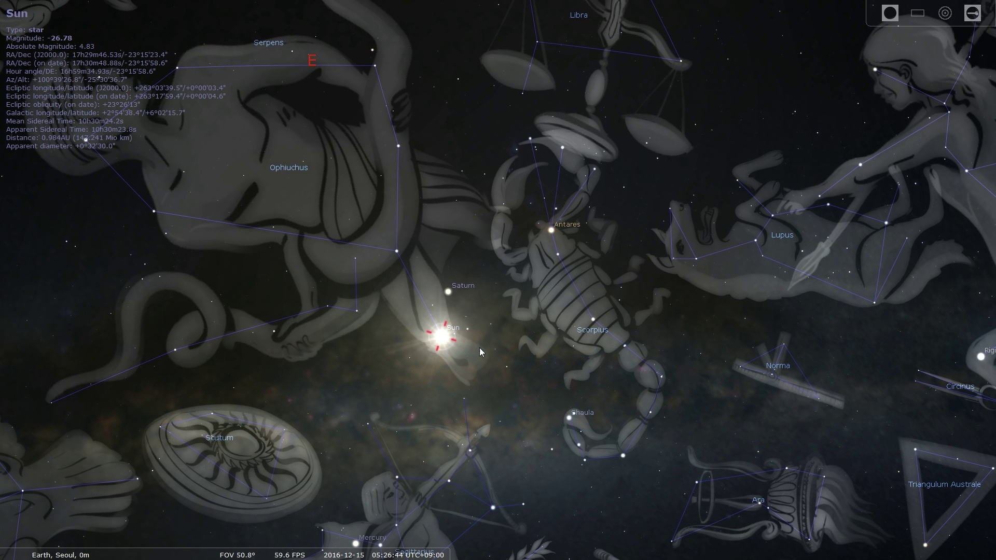
left_click_drag(494, 381, 483, 340)
left_click_drag(487, 381, 480, 347)
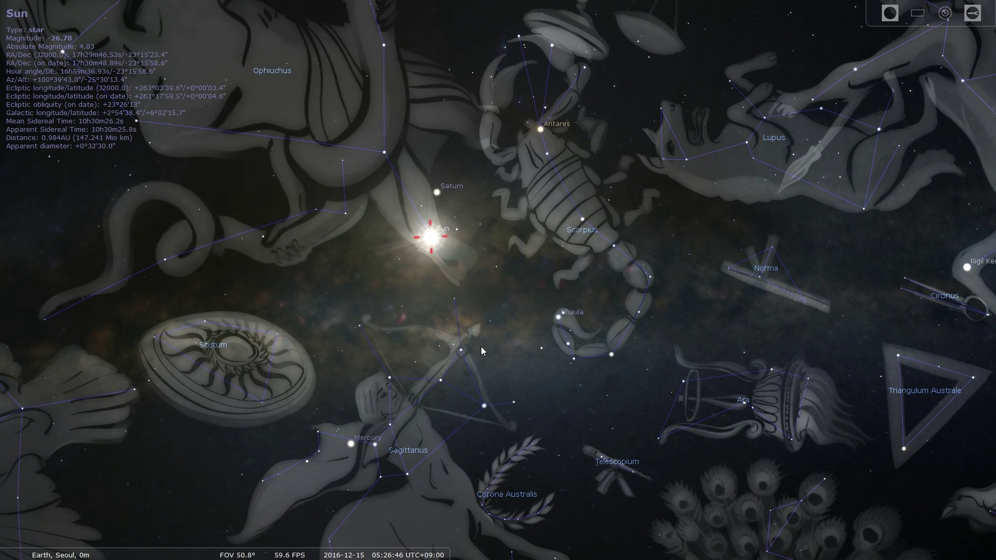
scroll(463, 343, "up", 6)
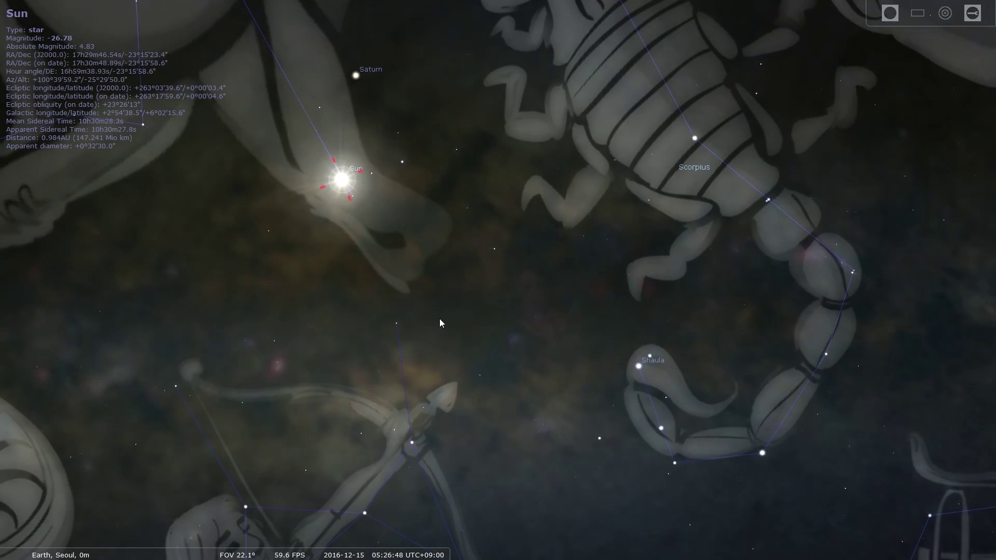
scroll(380, 284, "down", 5)
left_click_drag(348, 278, 334, 344)
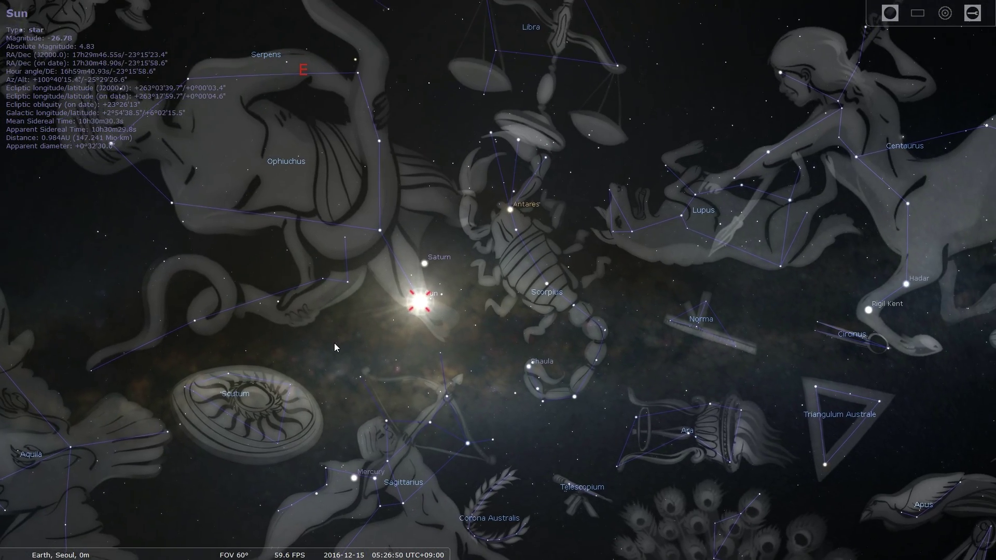
left_click_drag(495, 300, 552, 395)
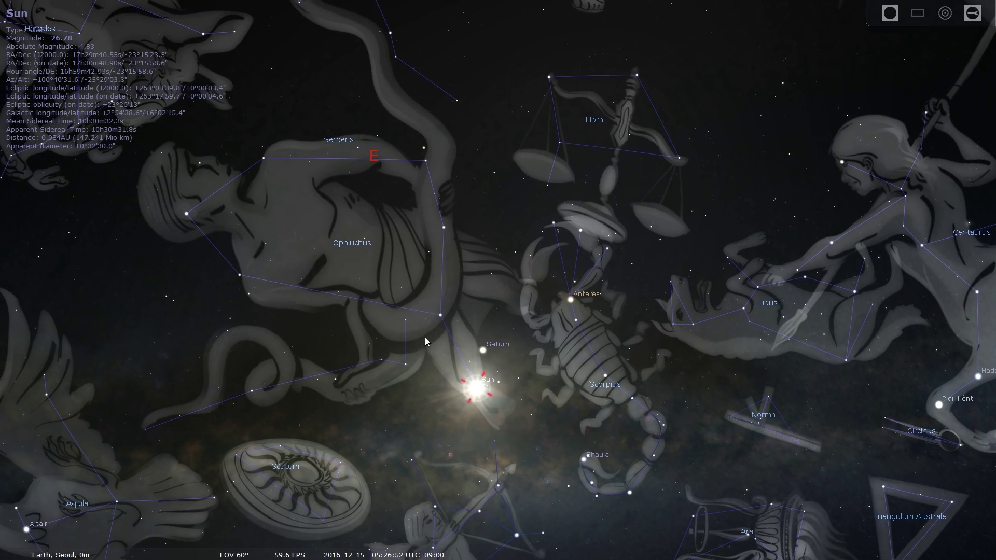
left_click_drag(456, 237, 573, 291)
scroll(443, 257, "up", 5)
mouse_move(340, 546)
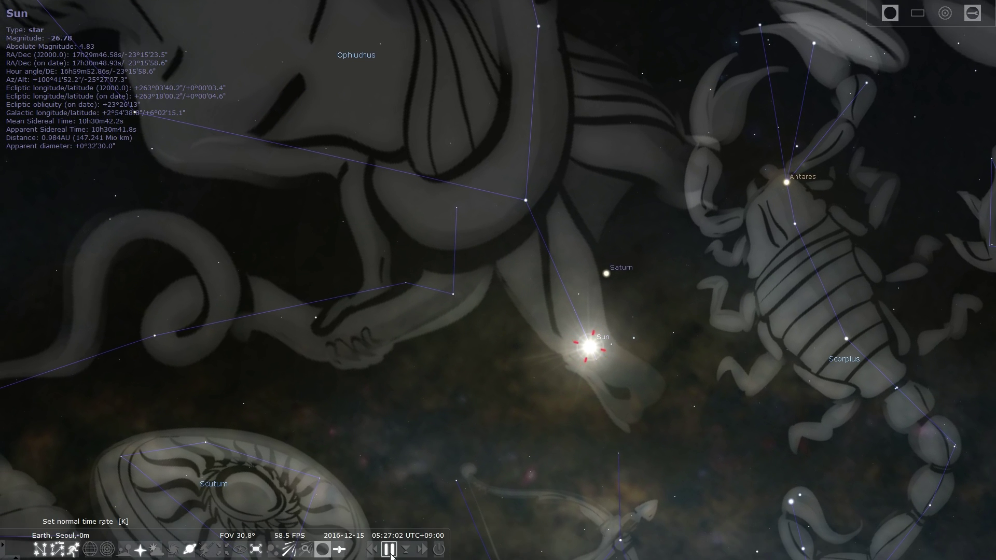
Zoom out and fast-forward time to 25 December 2016, with the Sun in Sagittarius.
left_click(413, 555)
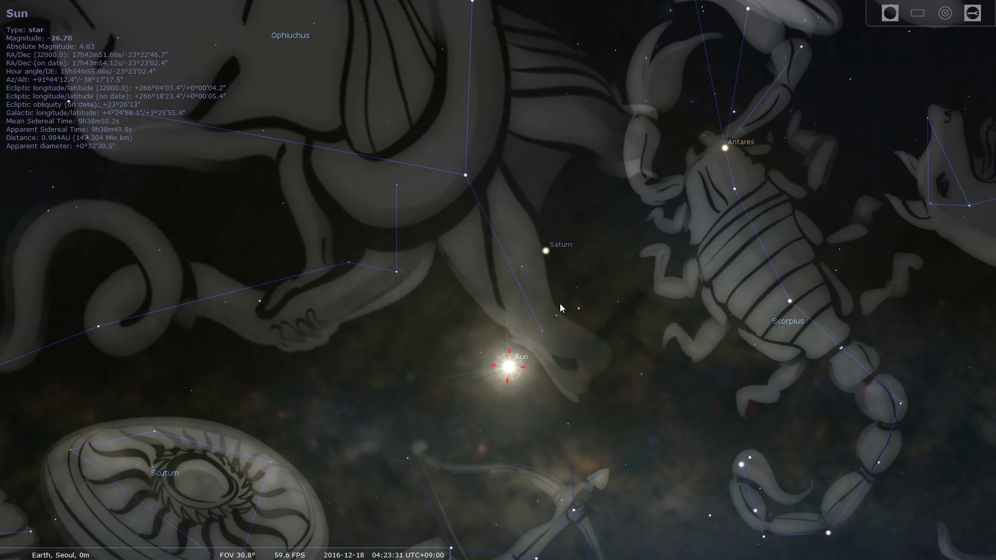
scroll(508, 354, "down", 3)
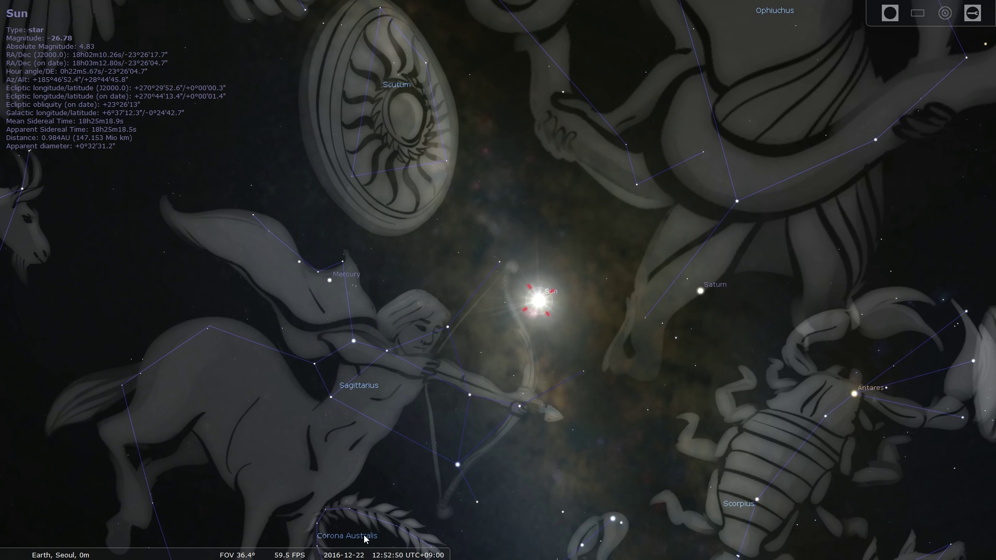
mouse_move(358, 554)
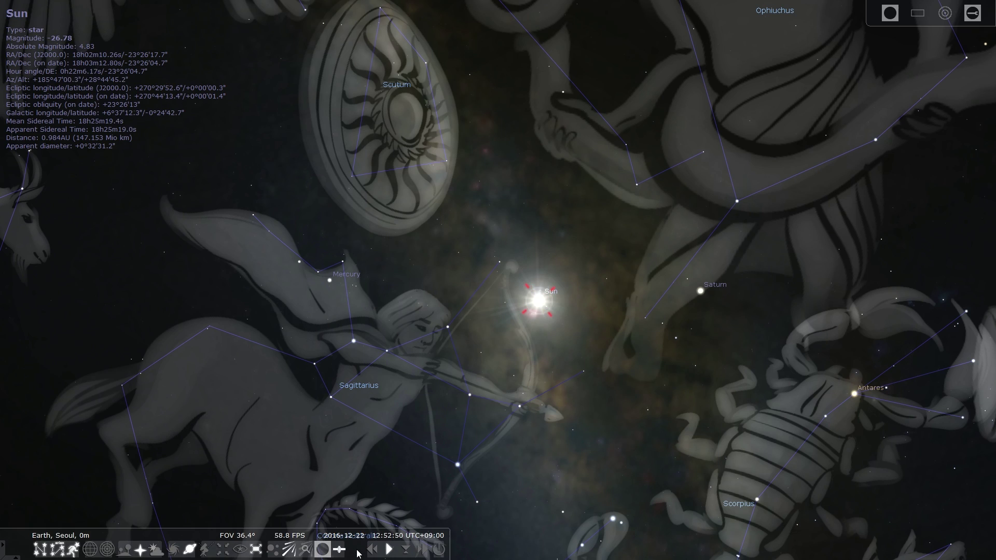
left_click(421, 548)
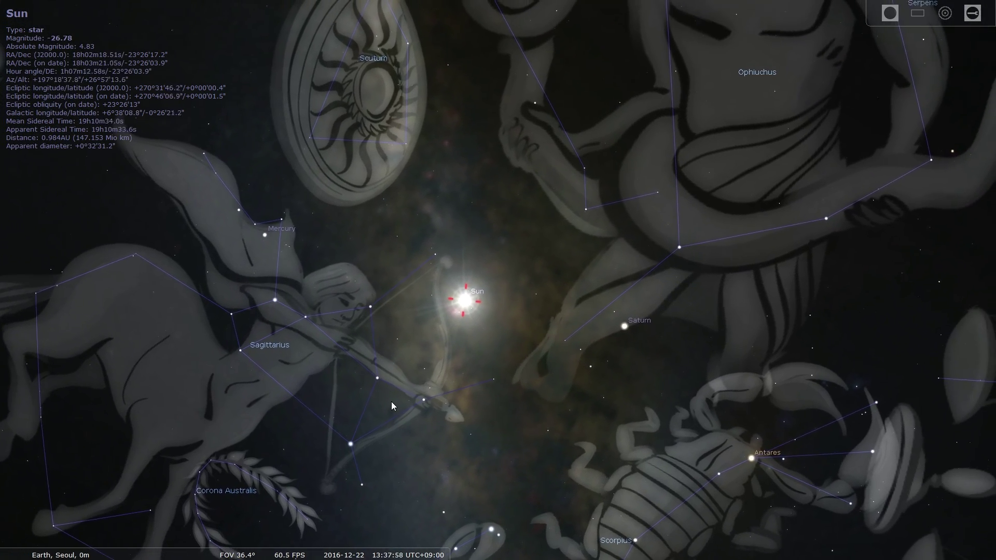
mouse_move(379, 548)
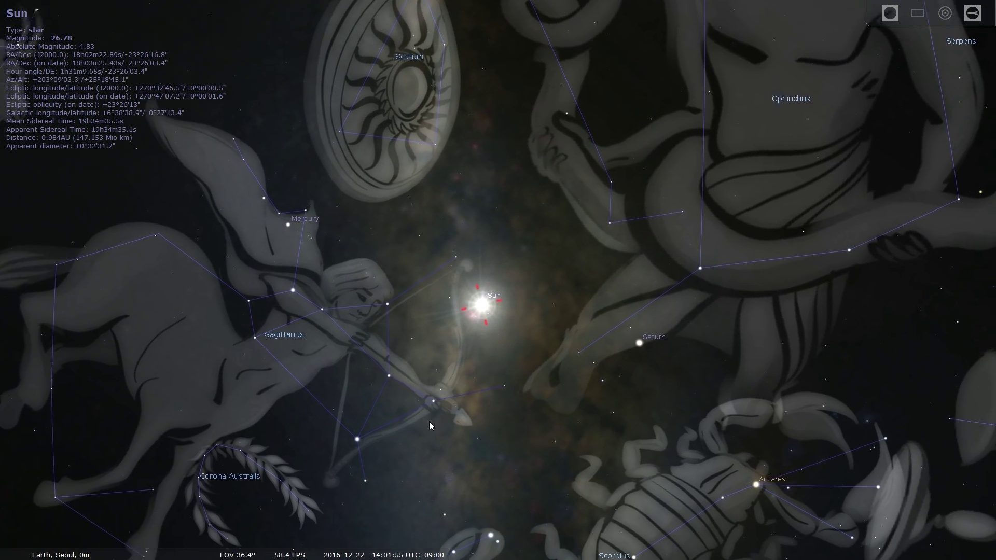
left_click(388, 549)
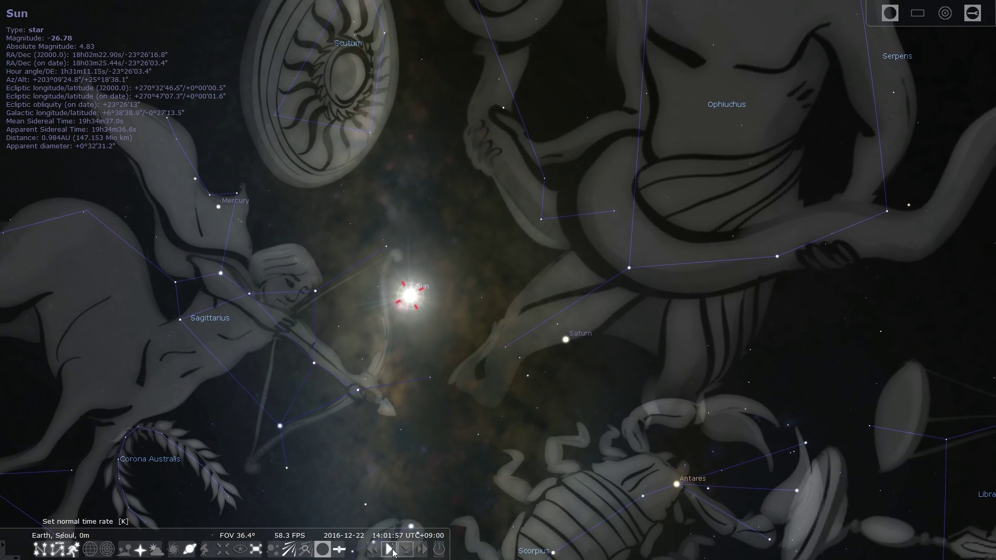
left_click(422, 548)
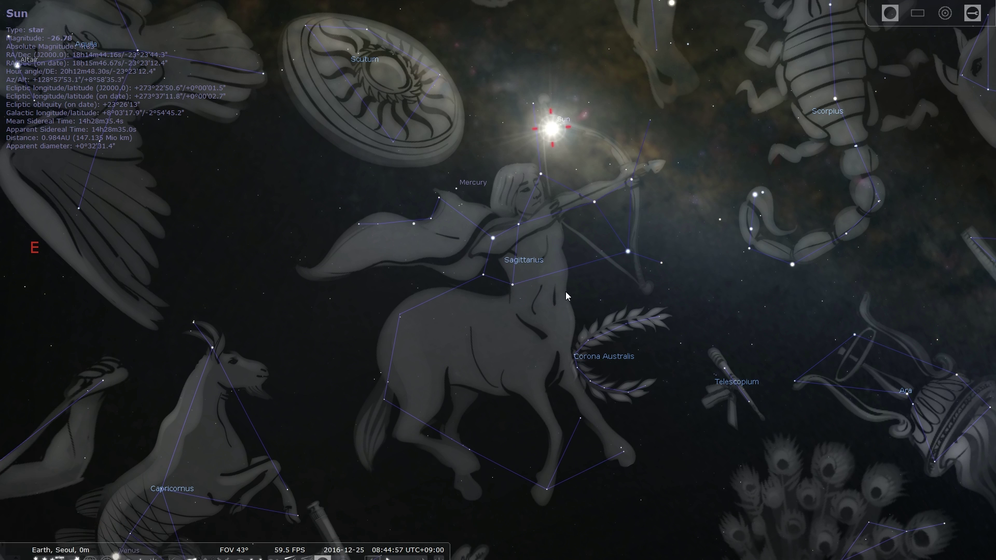
Pan and zoom left of the Sun until Capricornus, Equuleus, Microscopium and Venus appear.
left_click_drag(569, 303, 671, 256)
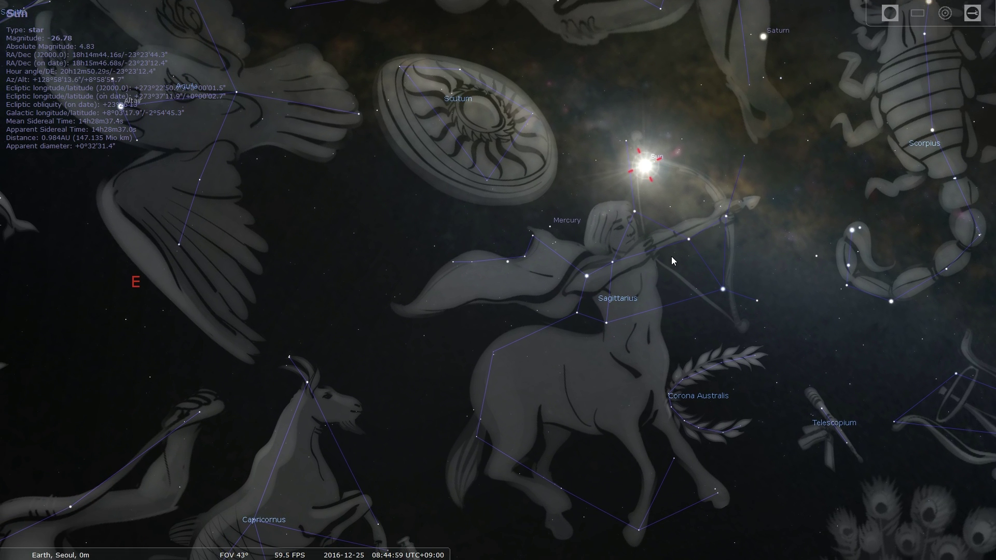
scroll(671, 256, "down", 2)
left_click_drag(639, 314, 646, 291)
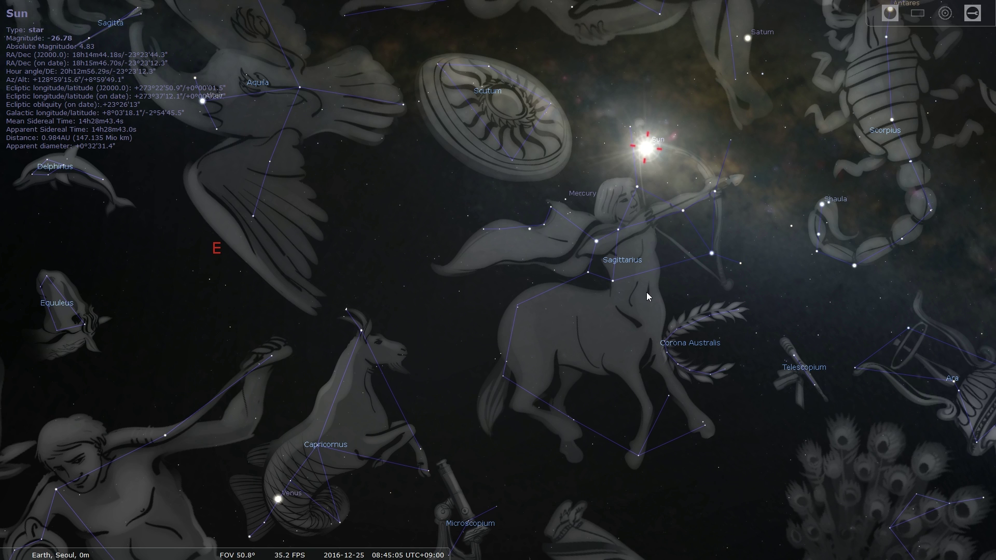
left_click_drag(671, 236, 613, 297)
scroll(637, 279, "up", 2)
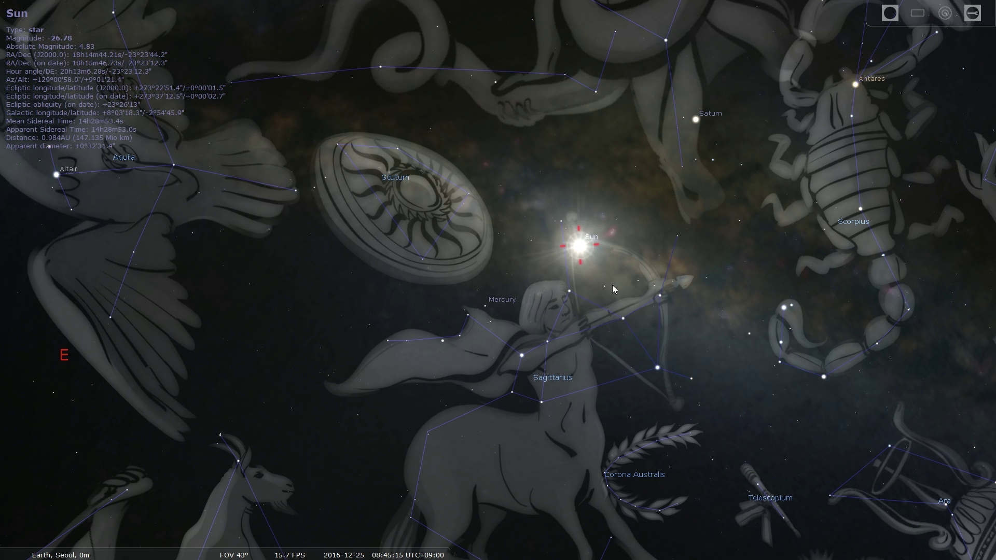
scroll(612, 285, "up", 2)
left_click_drag(622, 277, 561, 281)
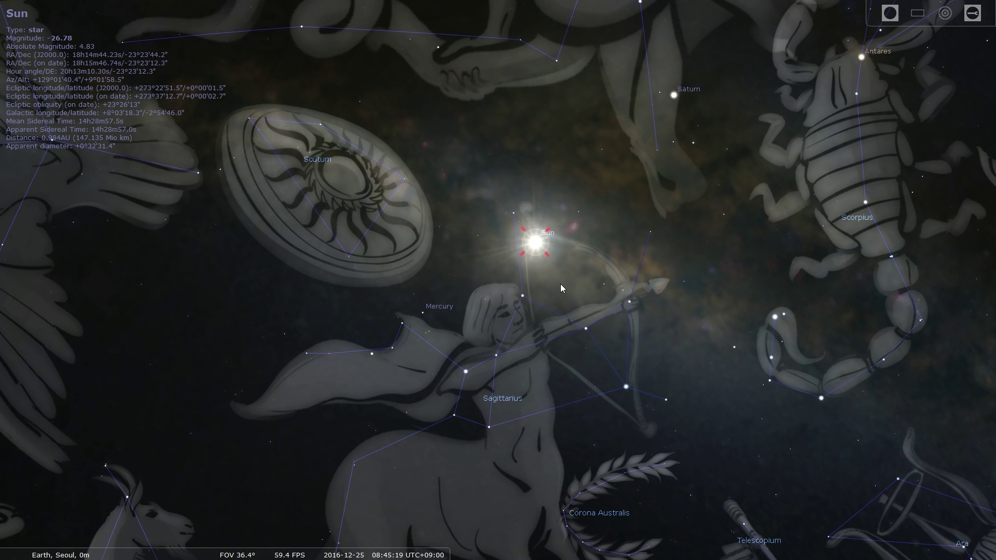
scroll(560, 285, "down", 2)
left_click_drag(539, 303, 598, 244)
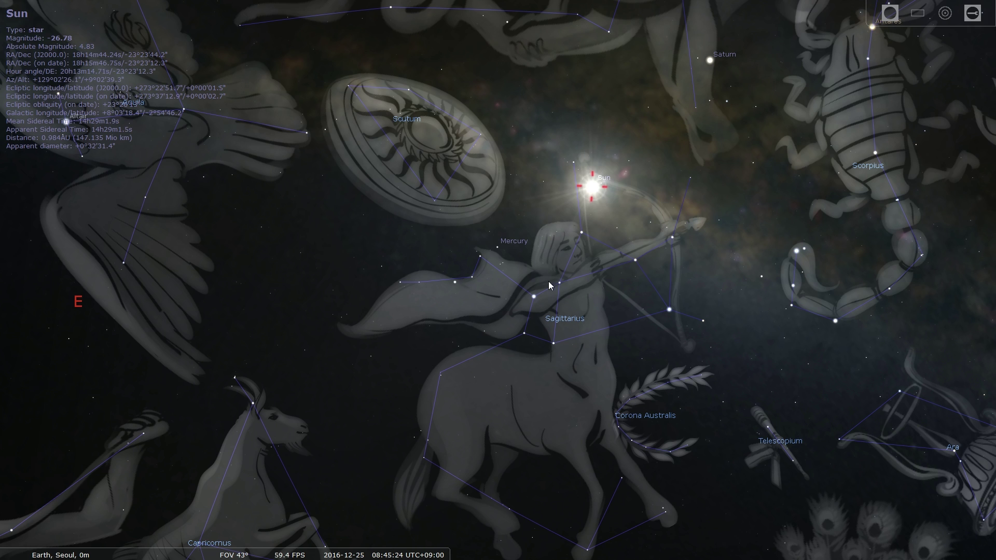
key("Left")
key("Down")
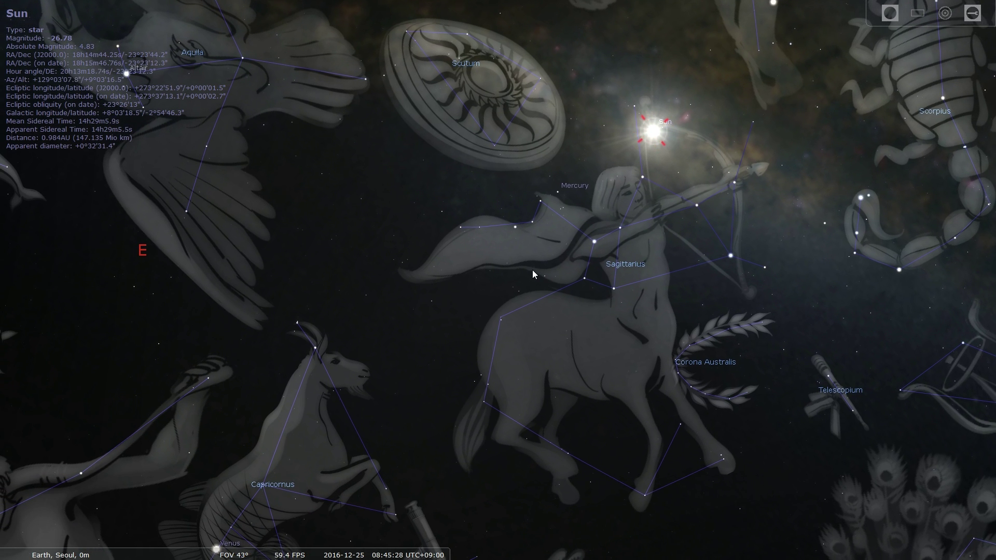
left_click_drag(520, 283, 609, 207)
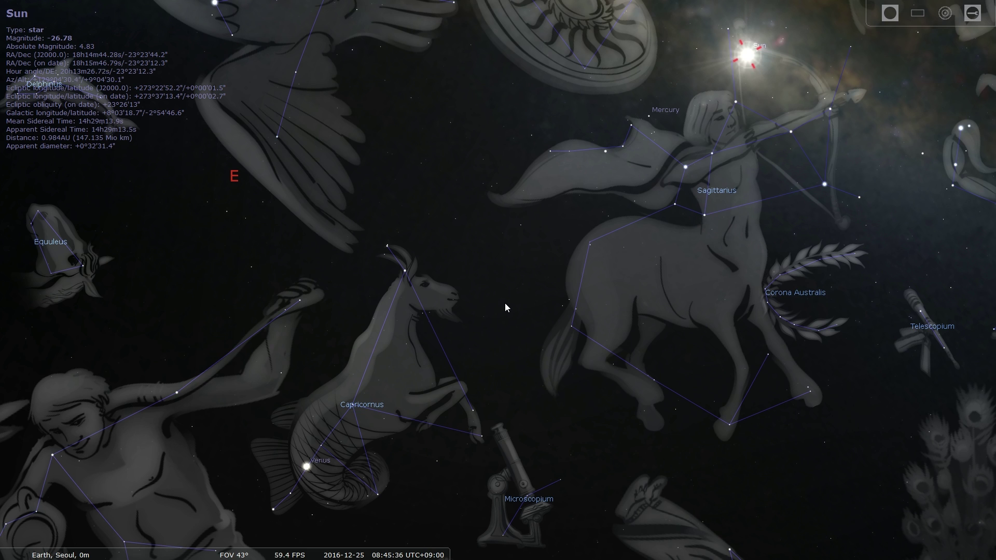
Pan to centre the Sun in Sagittarius with Scorpius, Antares and Saturn nearby.
left_click_drag(662, 198, 700, 199)
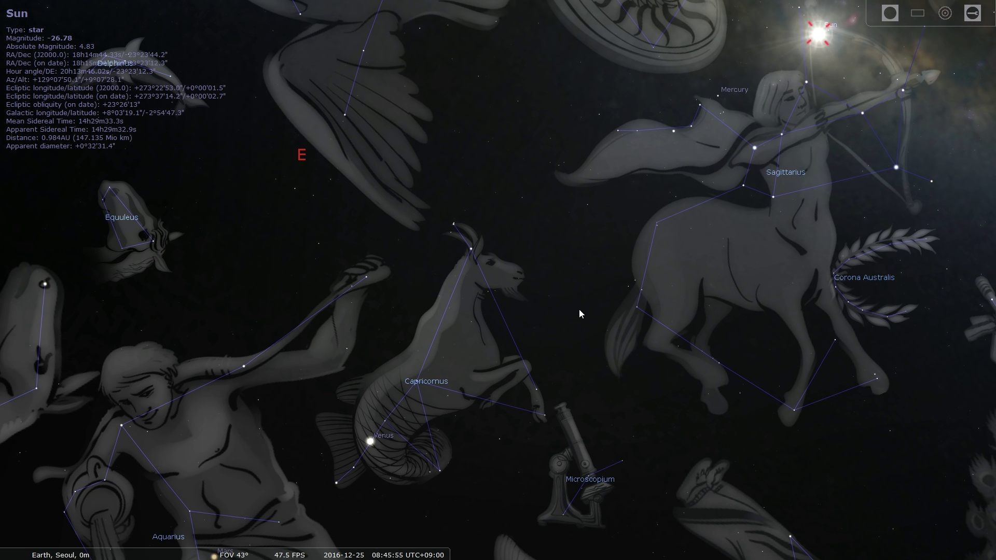
left_click_drag(579, 310, 590, 302)
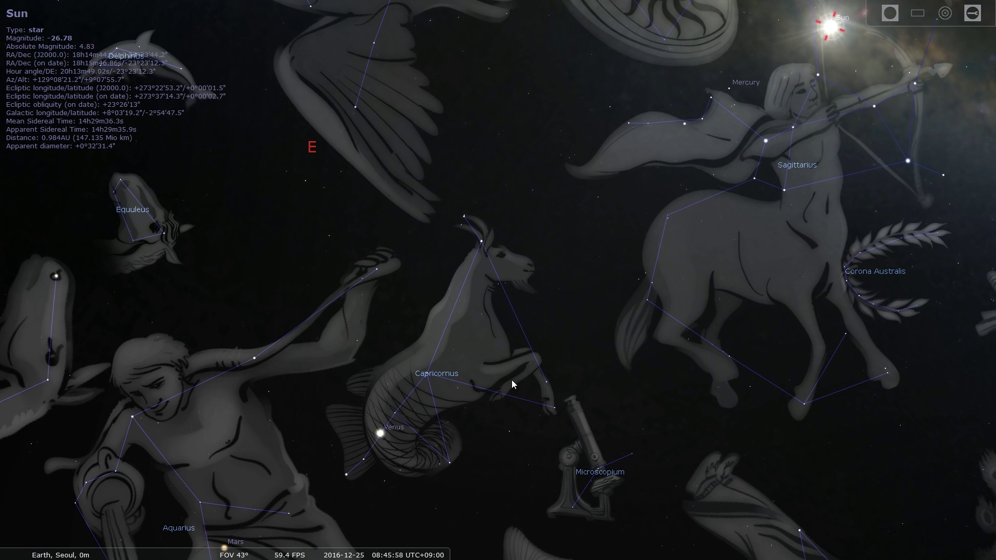
left_click_drag(571, 318, 553, 343)
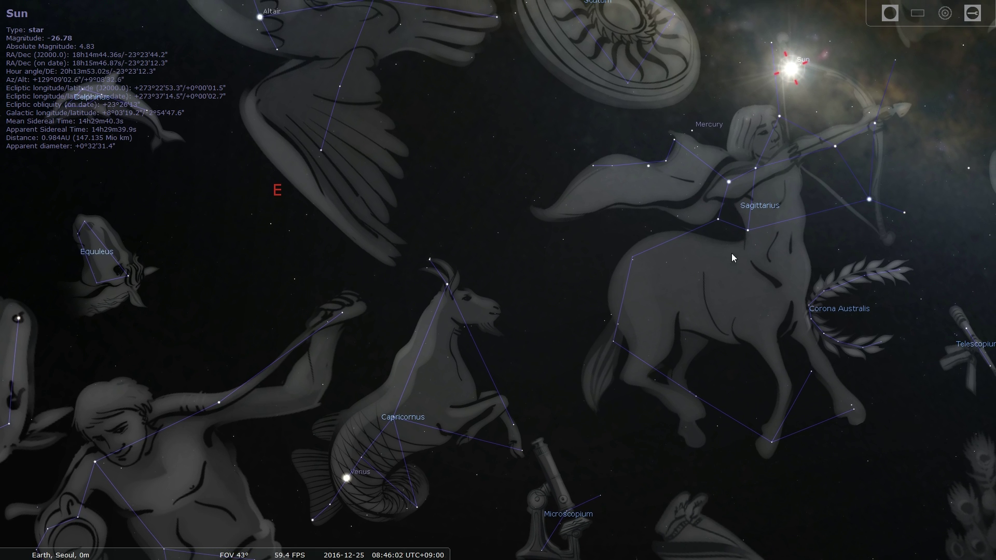
left_click_drag(733, 257, 384, 356)
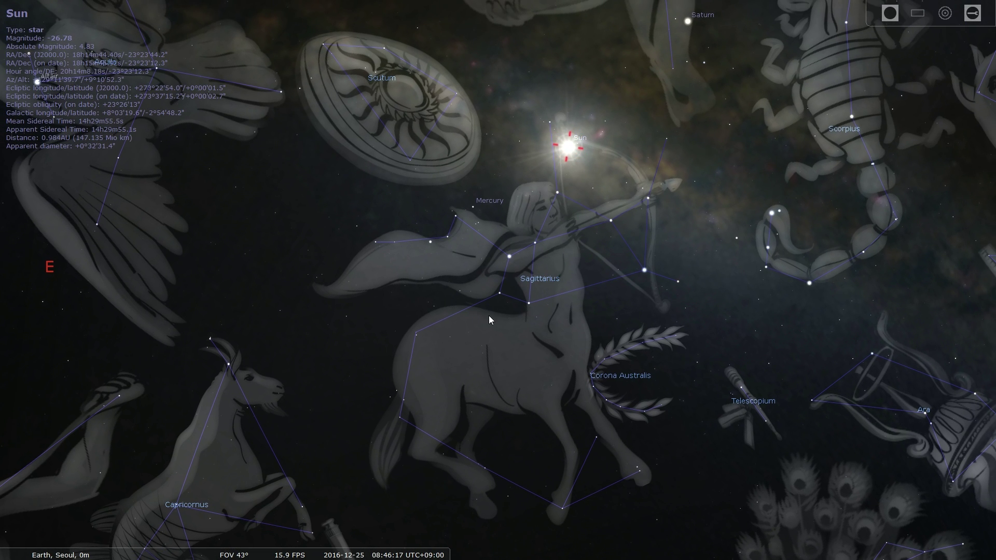
left_click_drag(488, 316, 526, 297)
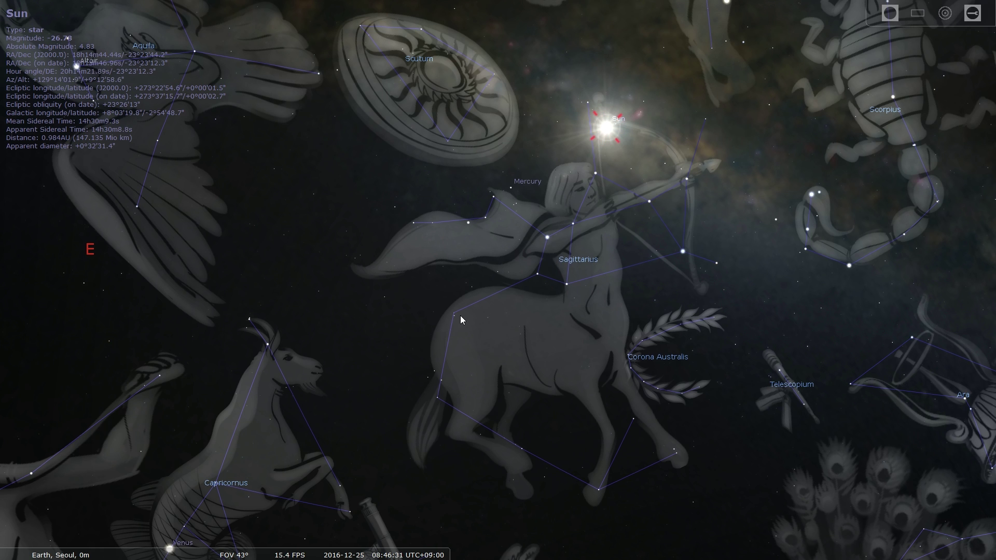
left_click_drag(459, 315, 479, 307)
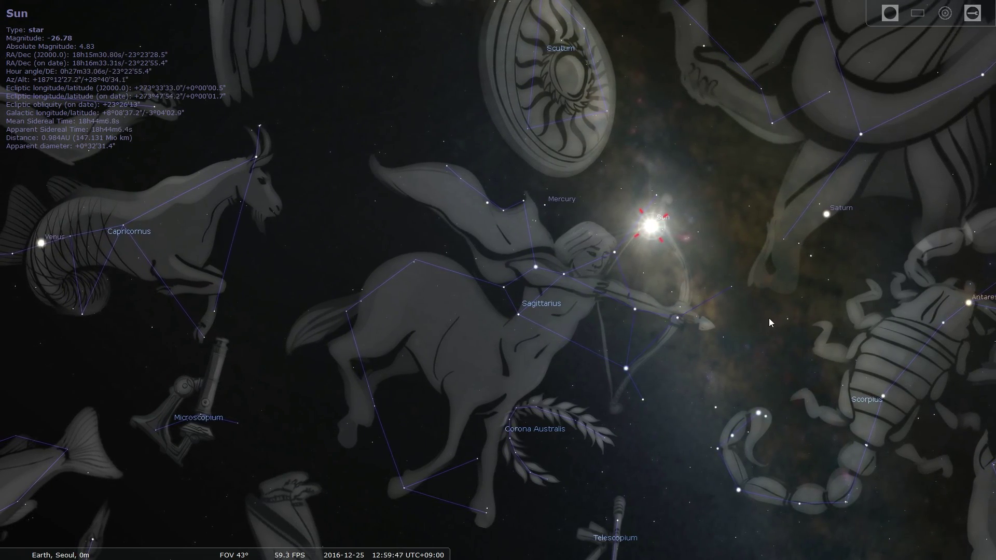
Pan to bring Ophiuchus above Scorpius and centre Sagittarius around the Sun.
left_click_drag(779, 306, 570, 369)
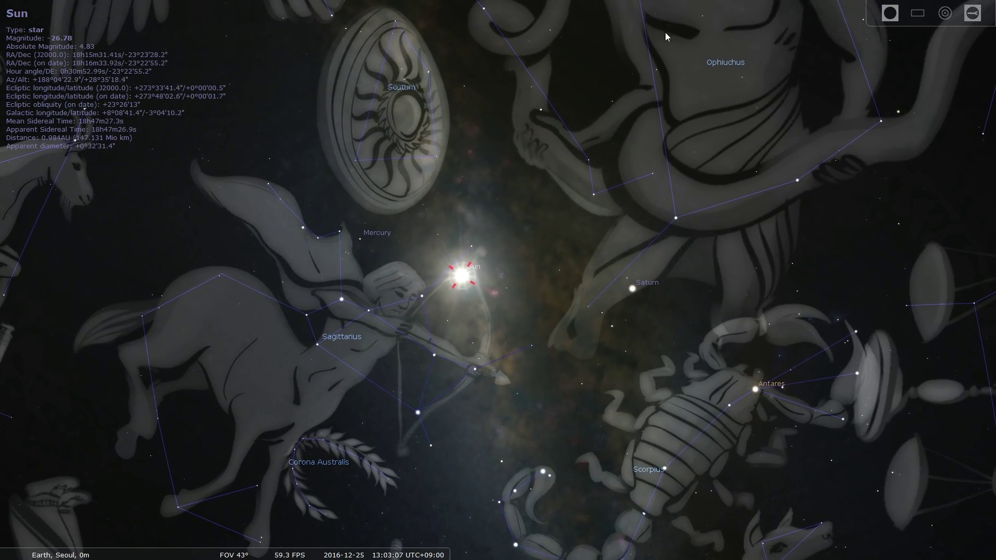
left_click_drag(580, 320, 645, 255)
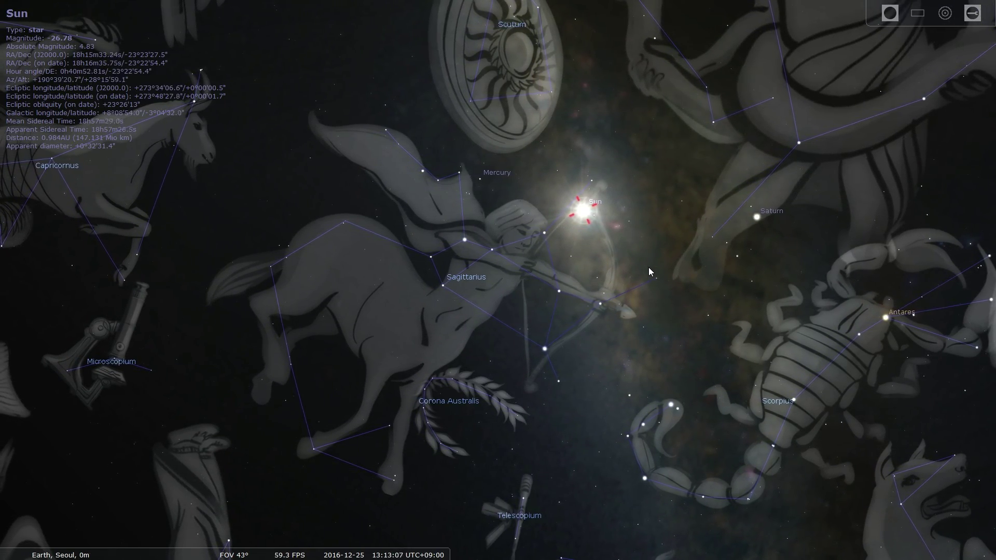
left_click_drag(670, 275, 665, 244)
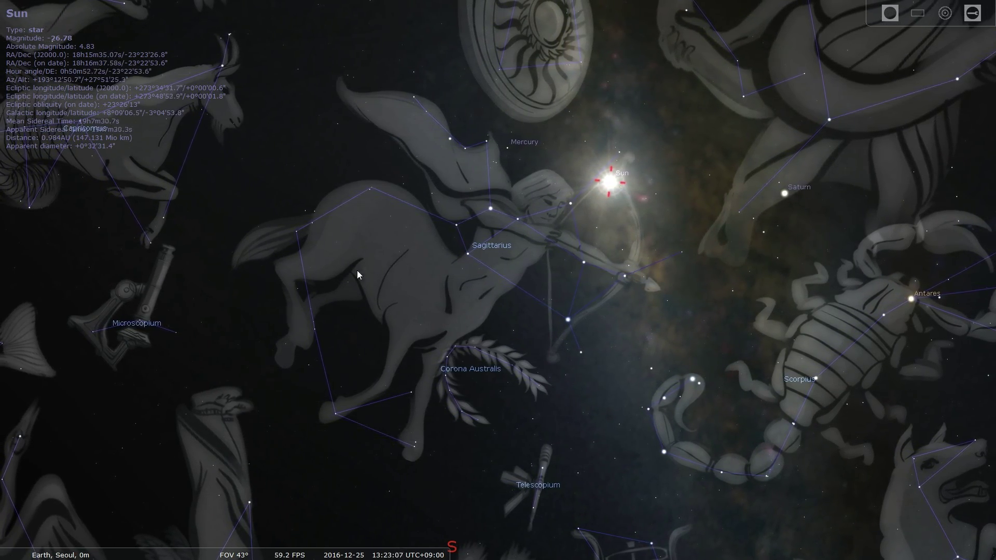
left_click_drag(660, 217, 526, 225)
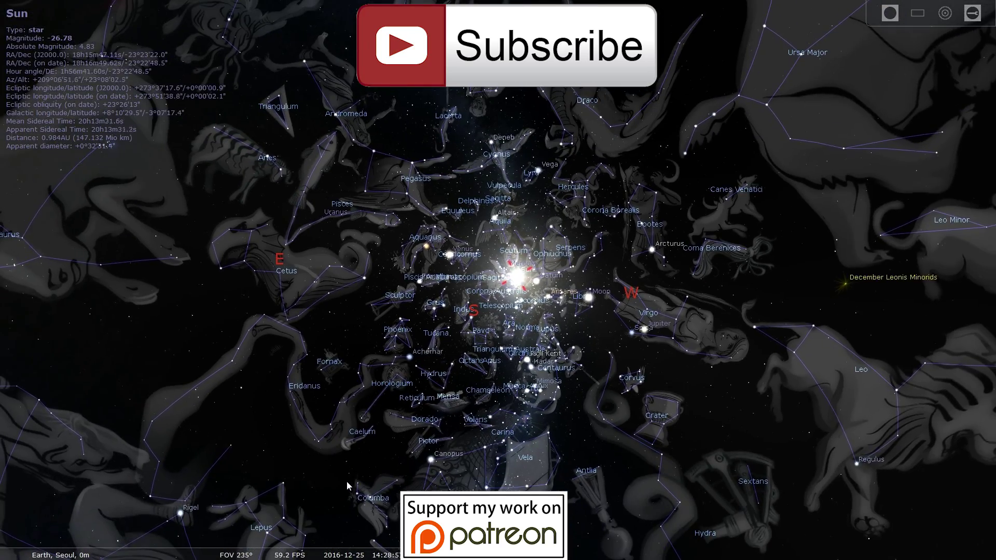
Turn off constellation labels and constellation lines, leaving only the artwork.
mouse_move(247, 548)
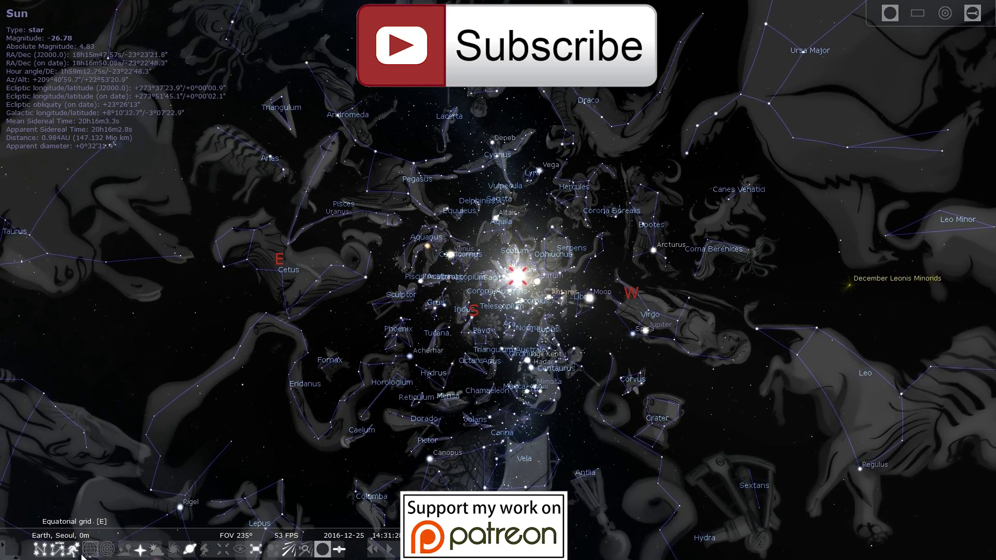
left_click(55, 554)
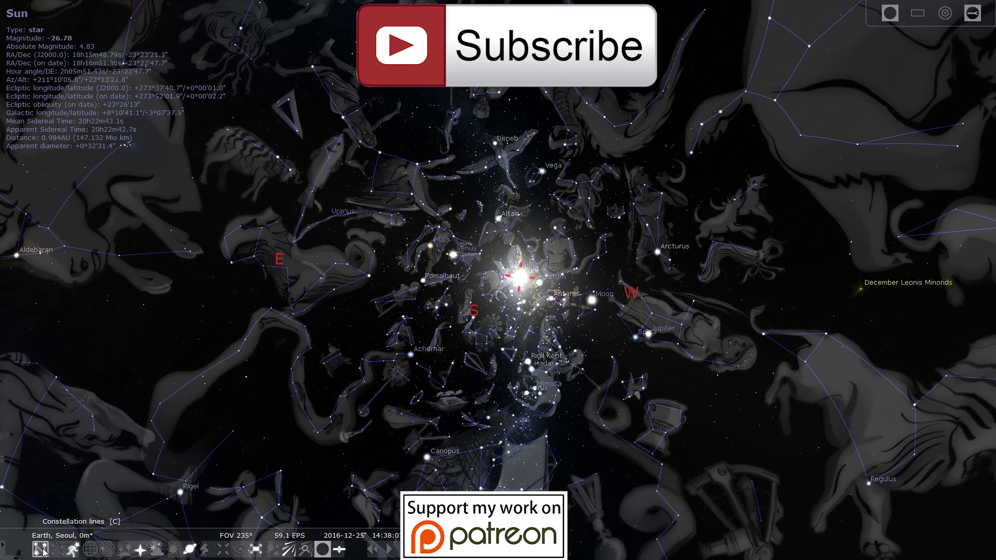
left_click(42, 550)
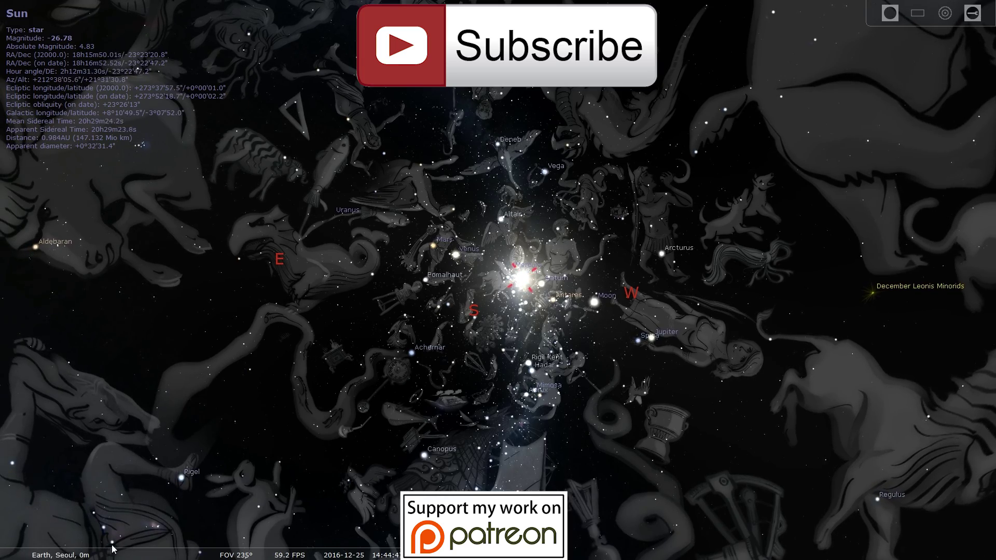
mouse_move(113, 548)
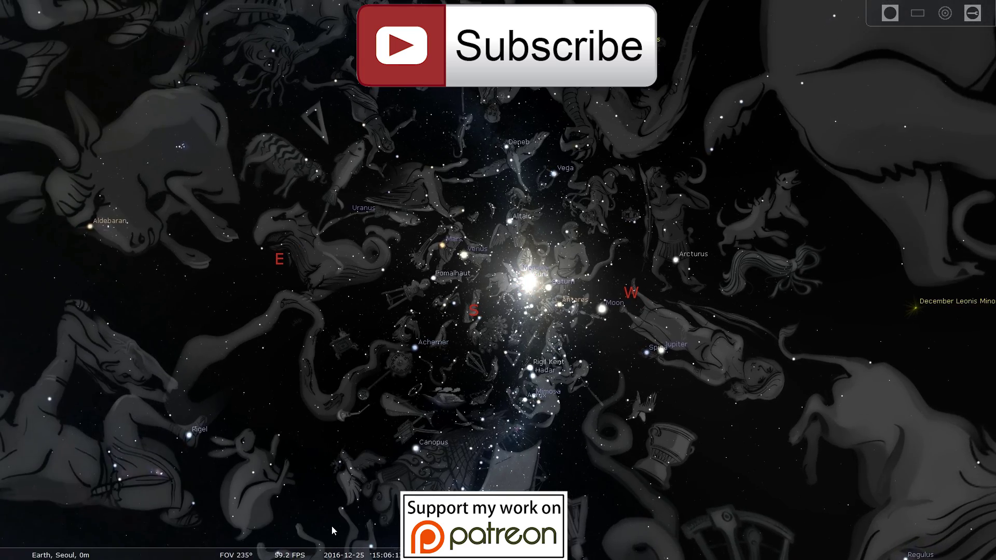